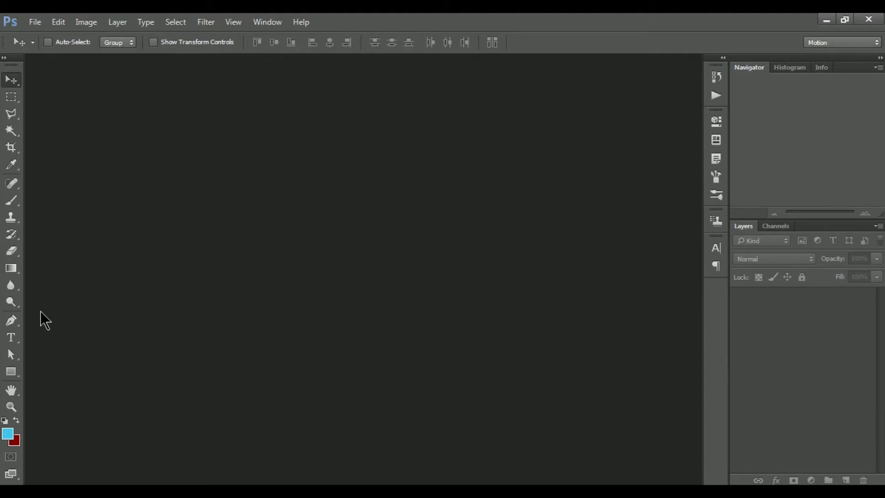
Open the frogfrenchfry image from the Photos folder.
click(15, 322)
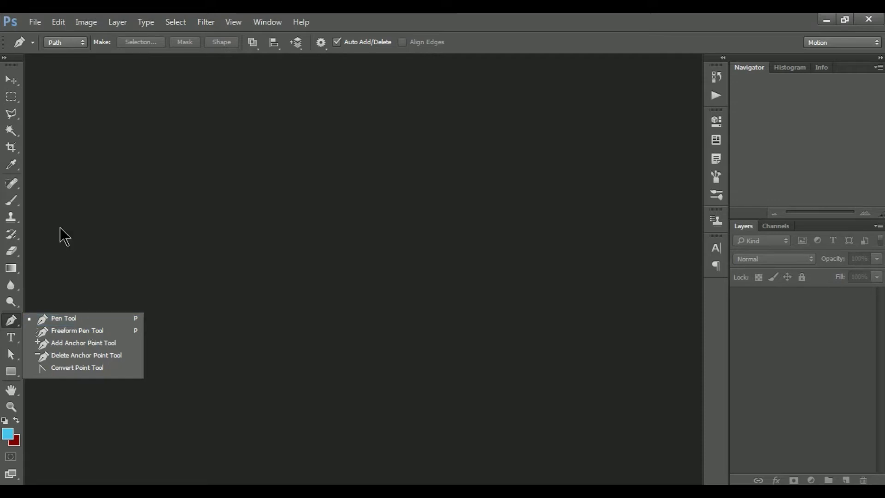
click(35, 23)
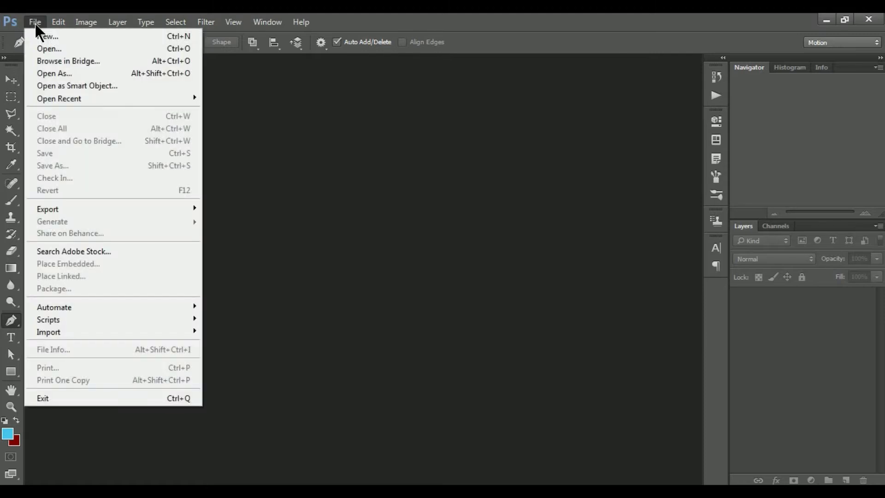
click(76, 45)
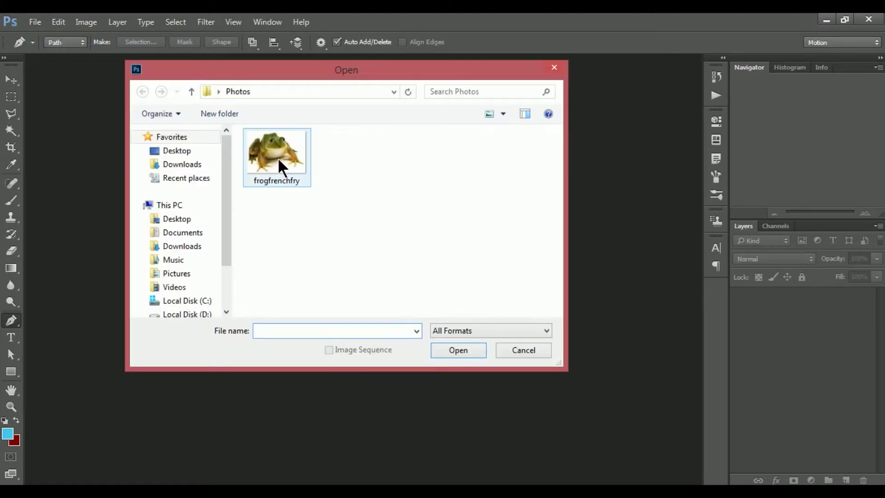
click(278, 155)
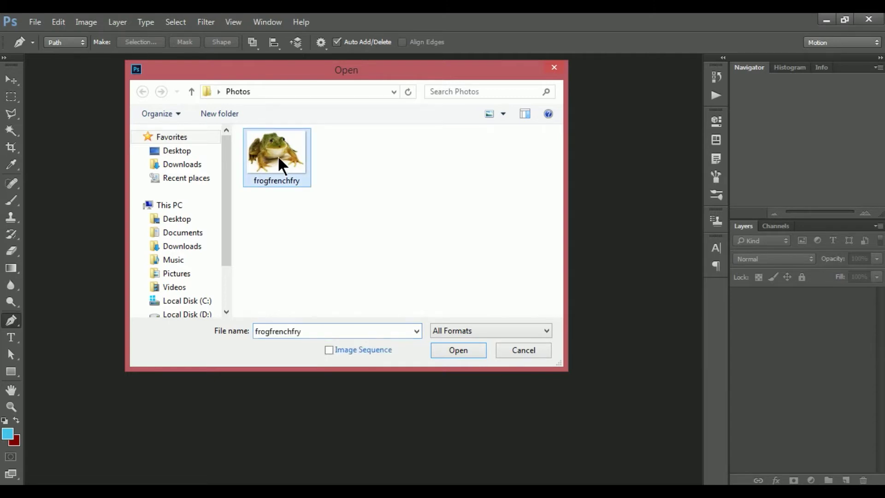
click(460, 350)
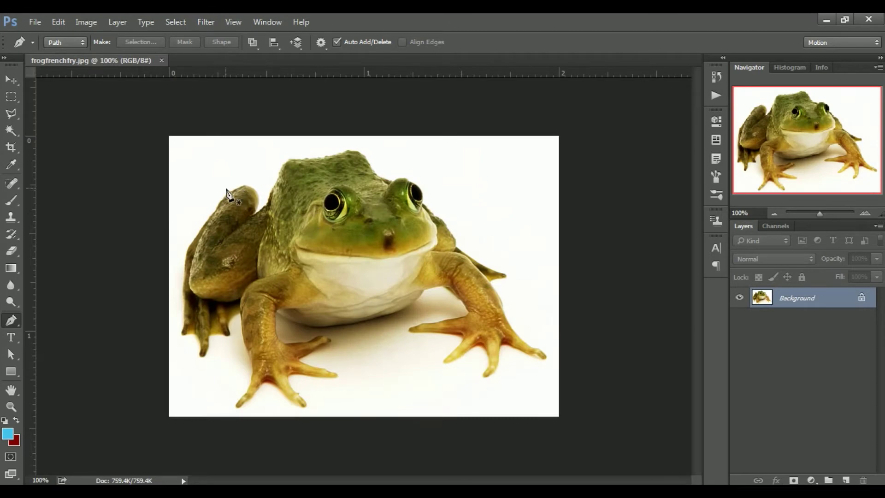
click(11, 80)
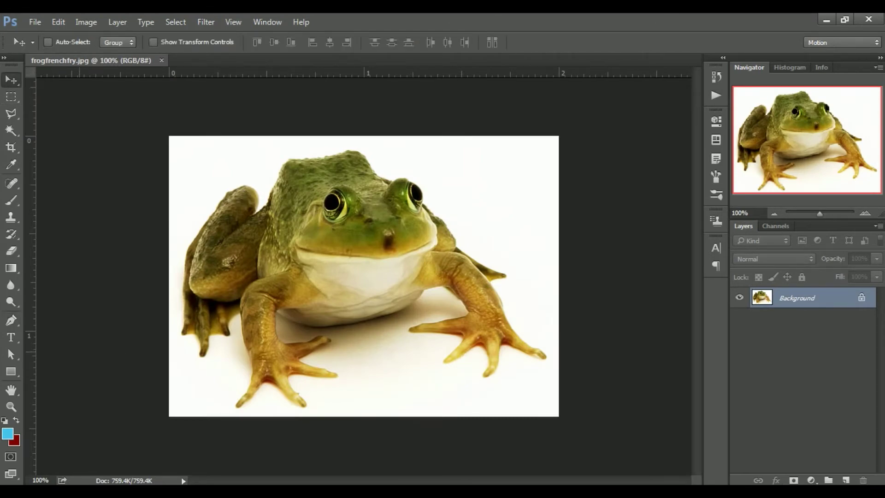
click(11, 407)
click(342, 207)
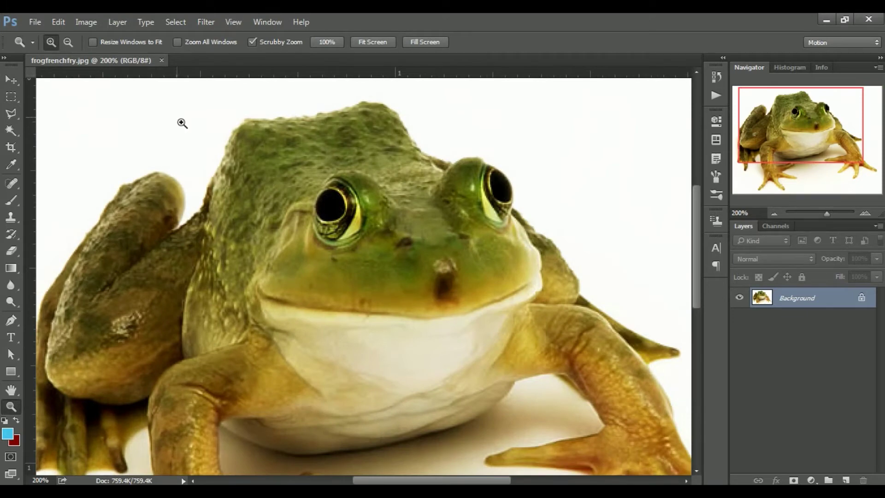
alt+click(325, 149)
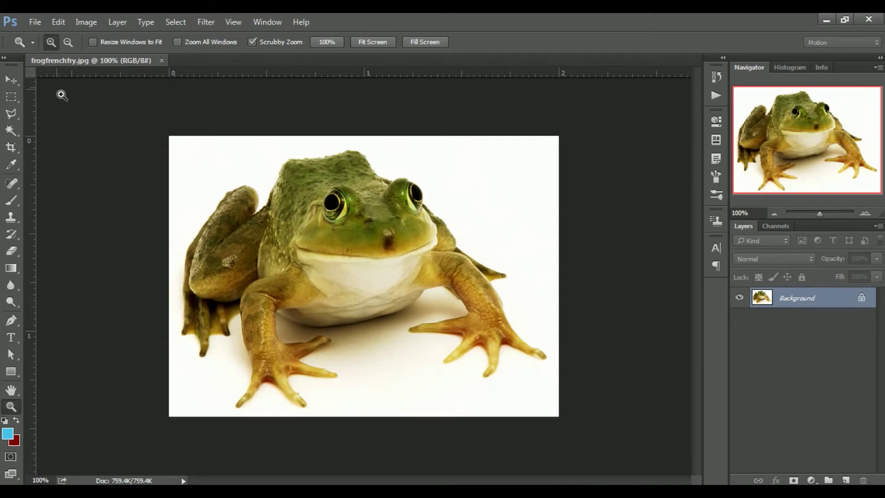
click(11, 80)
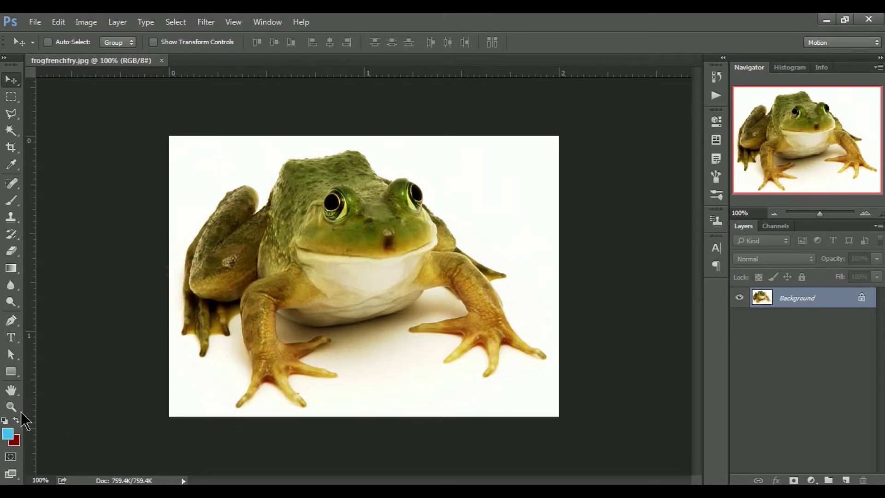
Start tracing the frog with the Pen tool, from where the raised hind leg meets the body up to the flat top of its back.
click(11, 320)
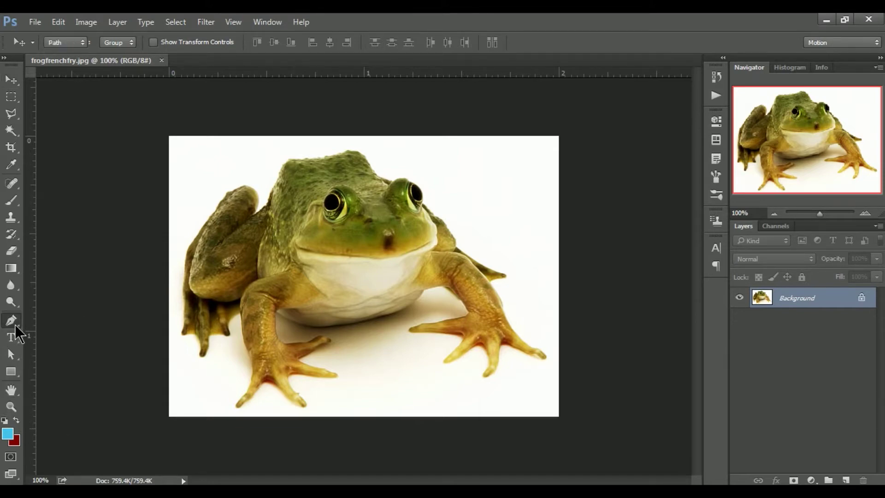
click(76, 319)
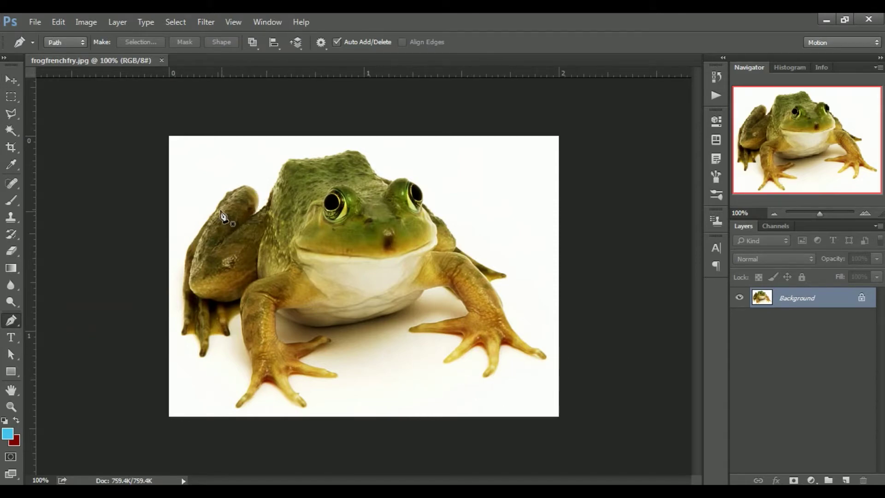
click(12, 408)
click(315, 248)
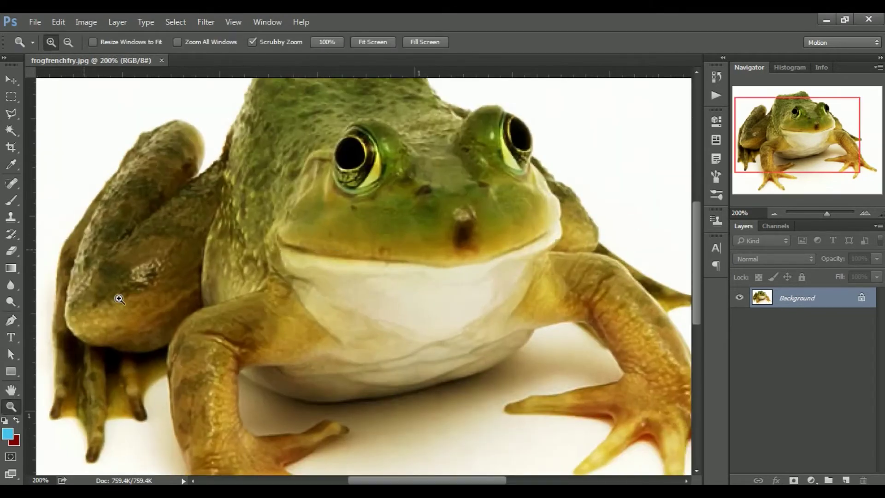
click(13, 390)
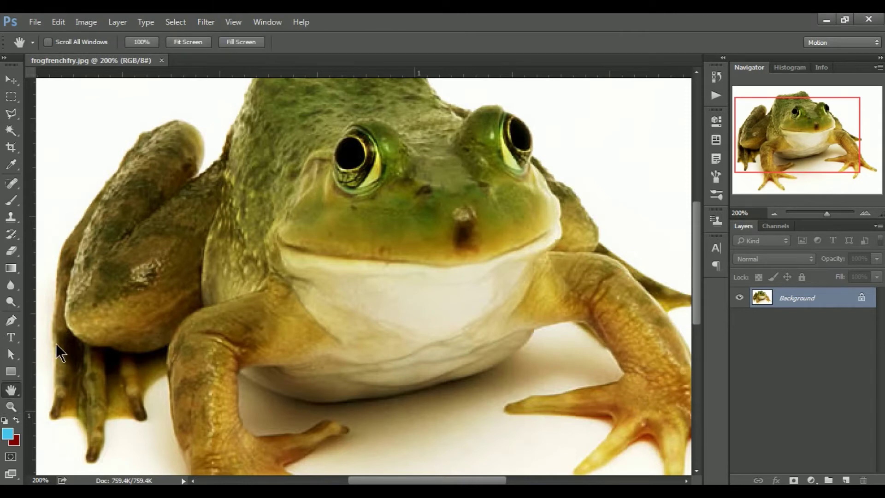
drag(383, 211, 386, 313)
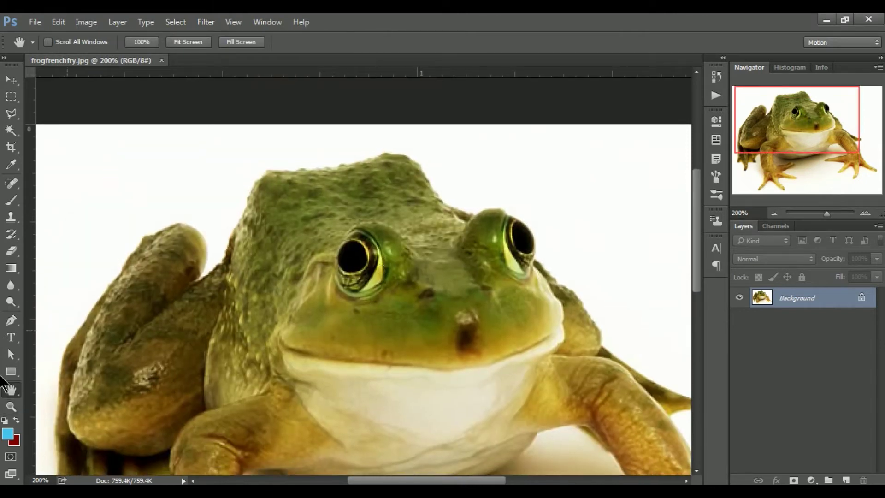
click(11, 320)
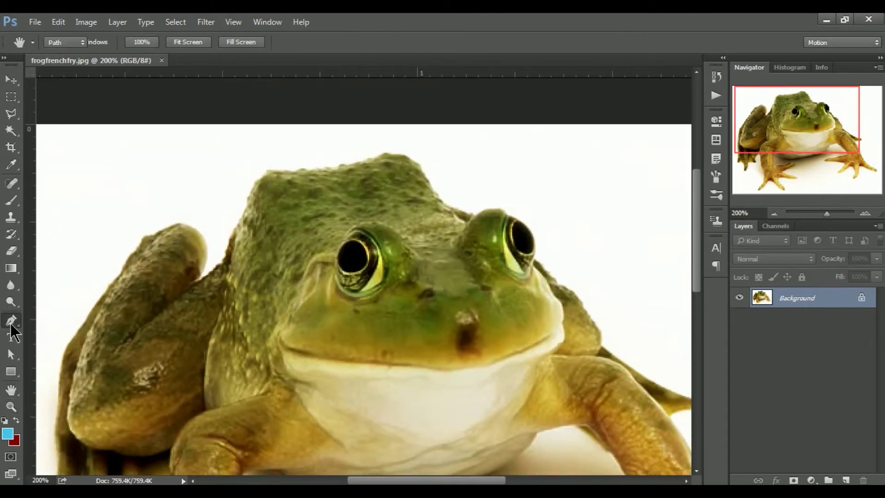
click(214, 266)
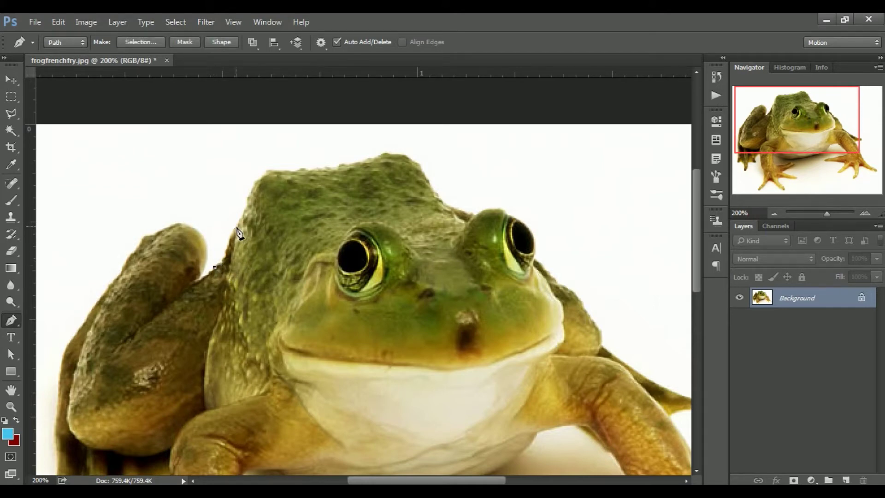
click(236, 227)
click(251, 193)
click(257, 169)
drag(256, 168, 253, 181)
alt+click(237, 226)
click(245, 204)
drag(287, 169, 317, 175)
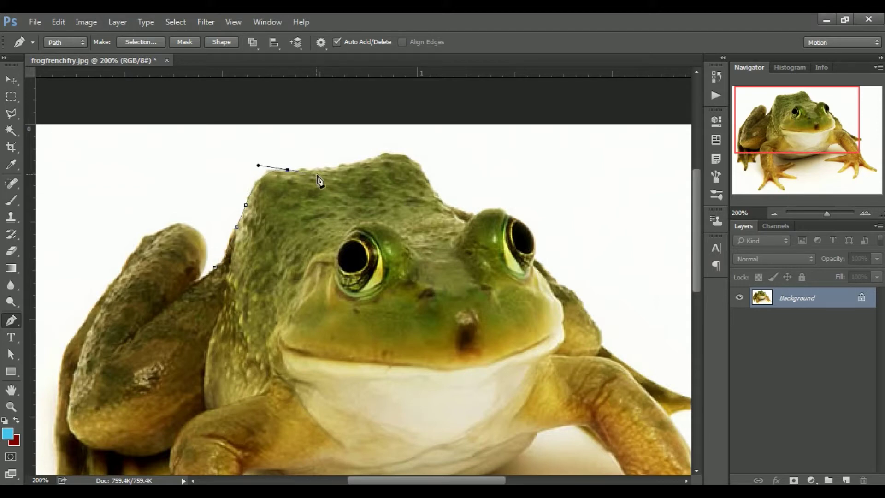
alt+click(288, 169)
Extend the path with curved segments over the hump of the back to the base of the far eye, and hide it.
click(368, 159)
click(394, 147)
key(ctrl+z)
click(423, 170)
drag(426, 177, 446, 206)
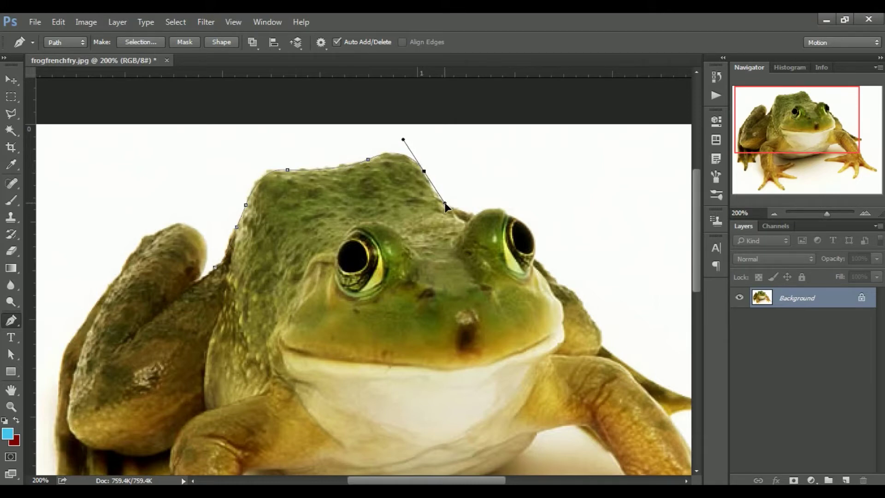
alt+click(424, 171)
drag(474, 214, 515, 226)
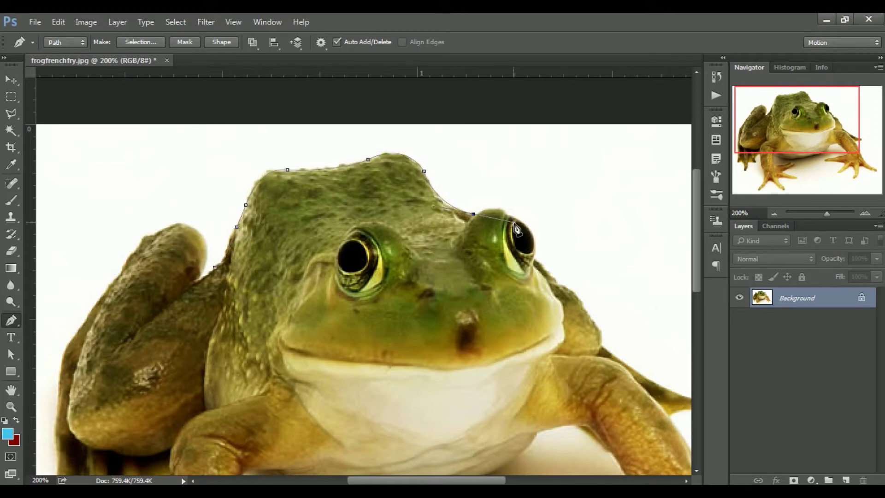
alt+click(474, 215)
click(17, 80)
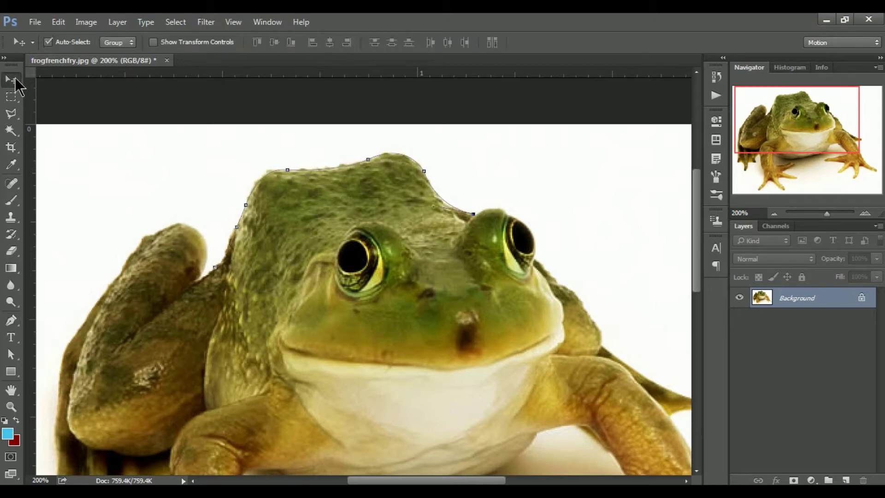
key(ctrl+h)
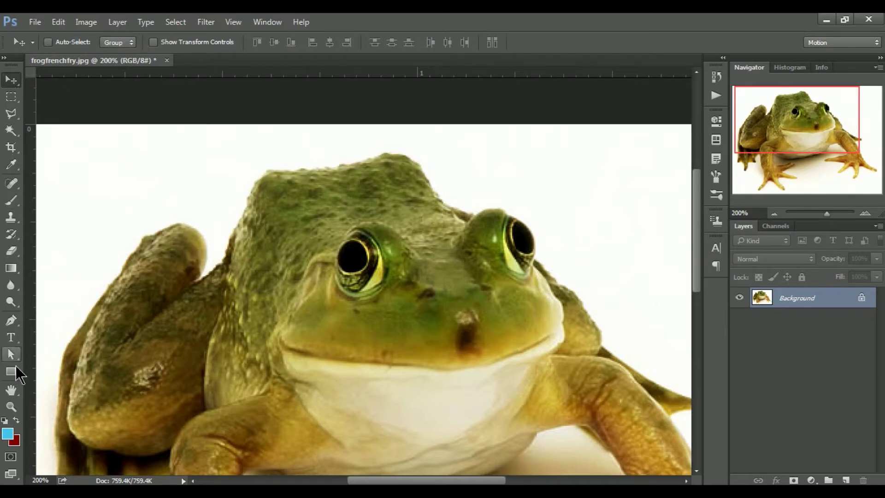
Start a new Pen path at the tip of the far hind toe and place straight-segment anchor points along its upper edge.
click(12, 406)
click(246, 238)
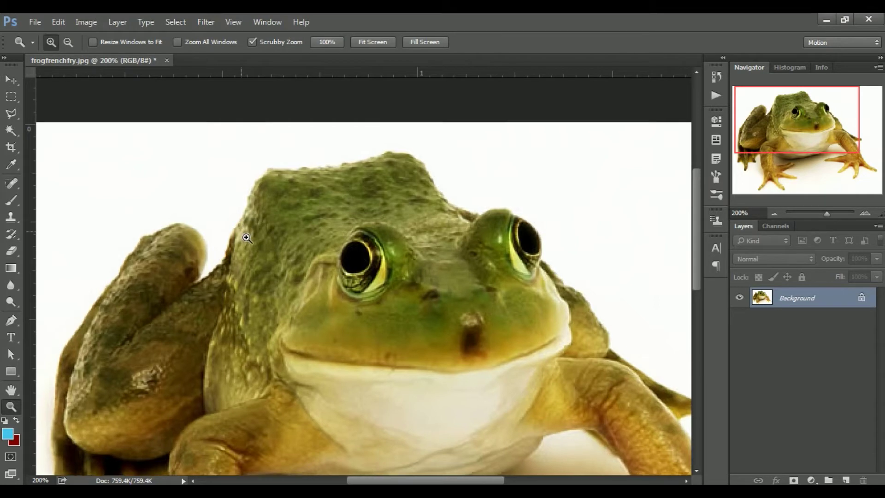
click(246, 237)
click(246, 238)
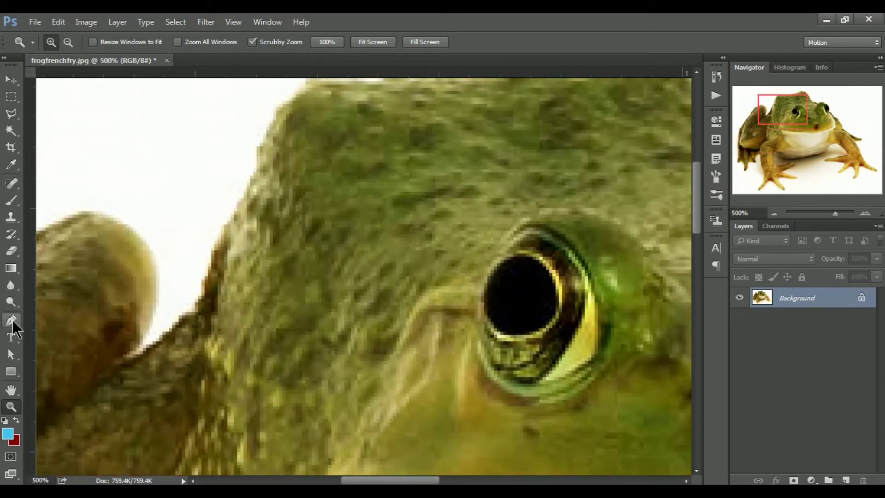
click(17, 392)
drag(576, 295, 222, 295)
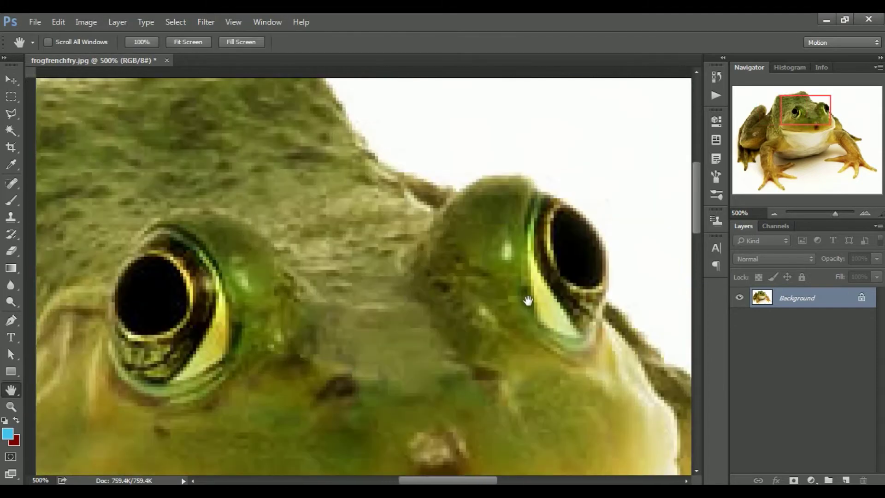
drag(534, 311, 343, 211)
drag(490, 316, 490, 209)
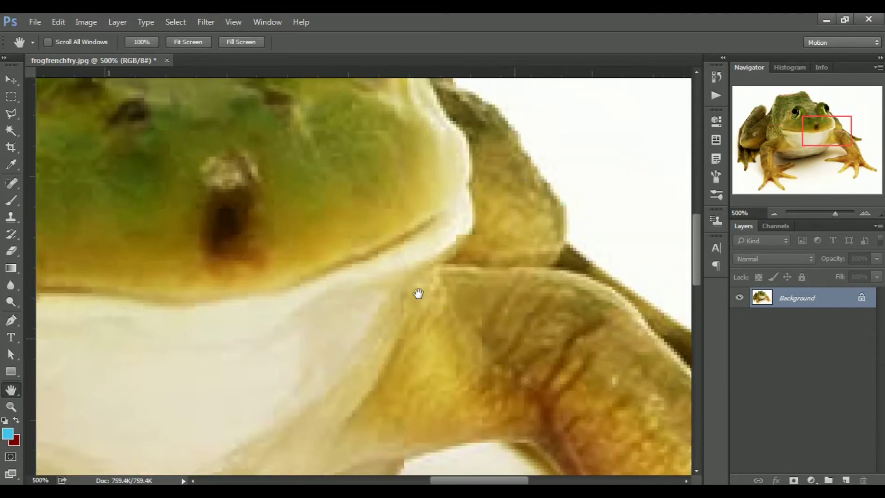
drag(416, 295, 393, 286)
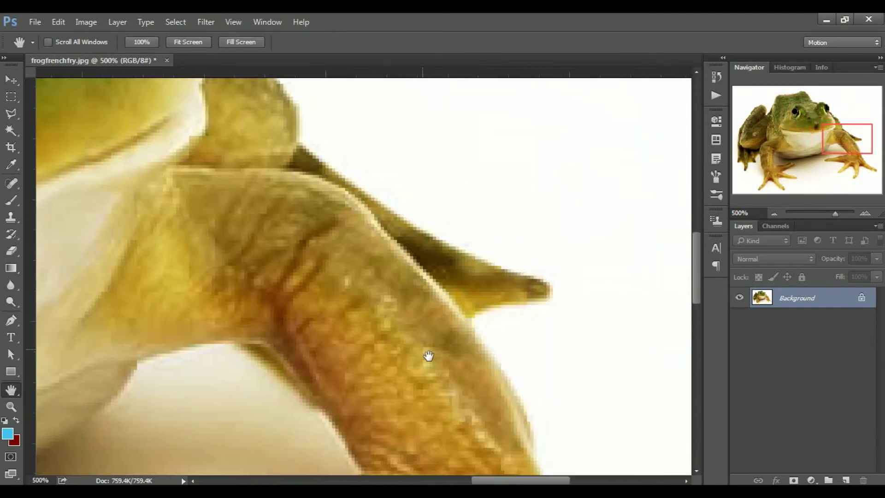
click(11, 320)
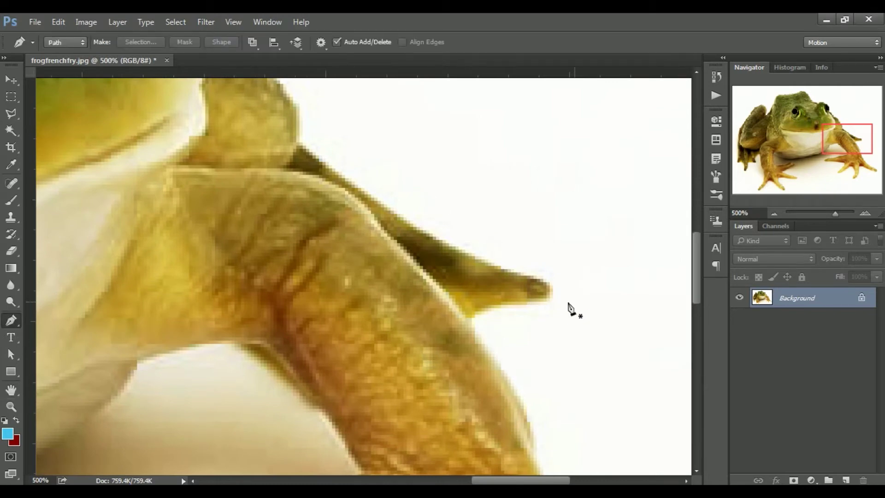
click(546, 282)
click(517, 272)
click(482, 259)
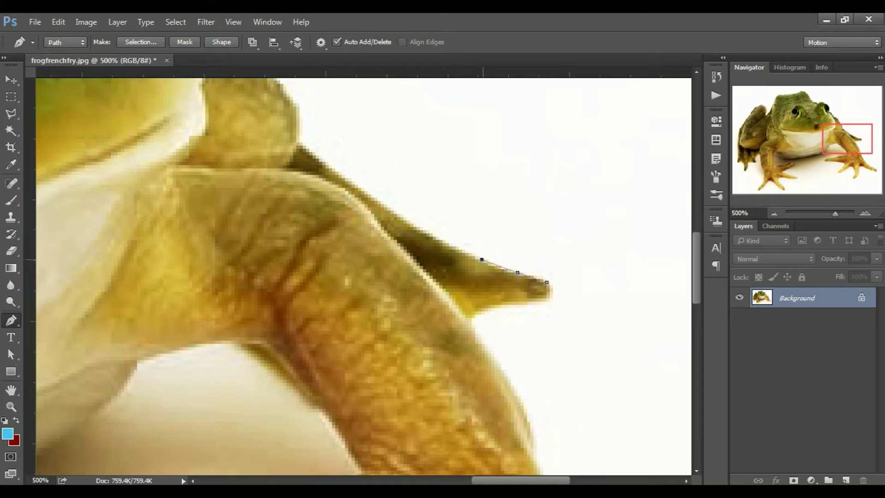
Continue the path along the far hind foot's upper edge and onto the outer edge of the thigh.
click(403, 214)
key(Down)
click(378, 199)
click(335, 169)
click(297, 106)
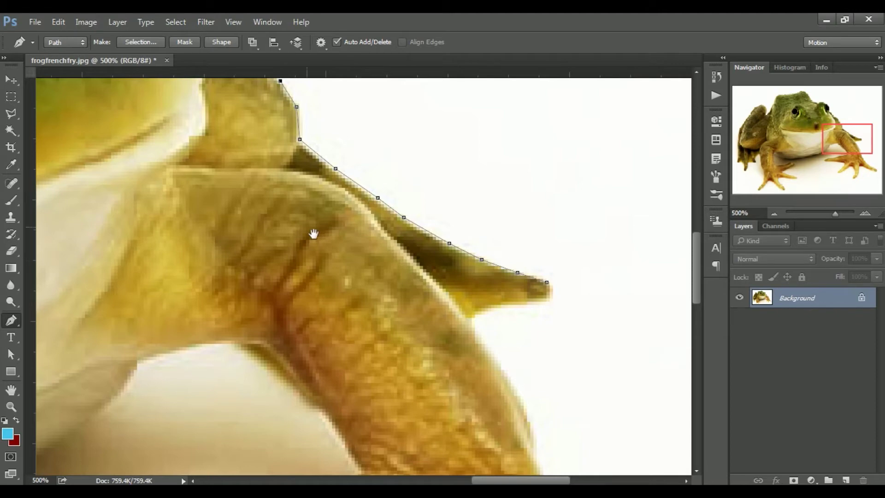
Extend the path with closely spaced anchor points up the outer edge of the far thigh to just below the eye.
click(11, 390)
drag(224, 223, 364, 353)
drag(364, 259, 365, 346)
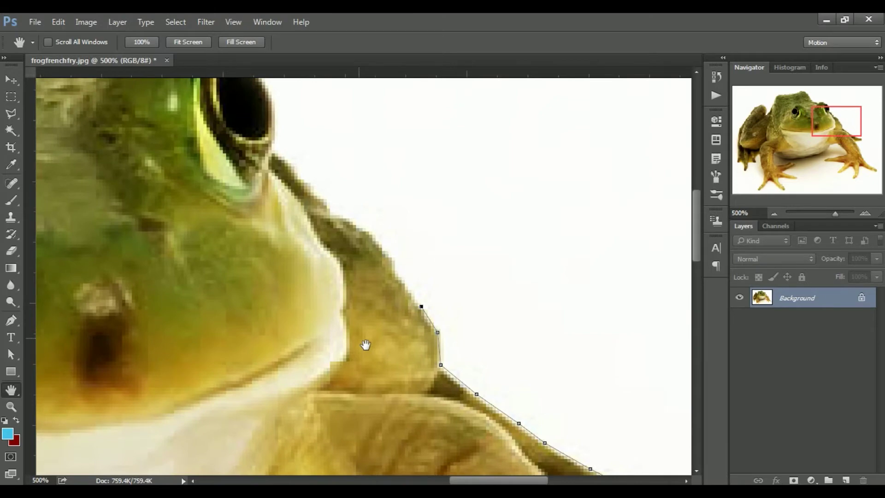
click(11, 321)
click(405, 280)
click(395, 271)
click(389, 254)
click(376, 238)
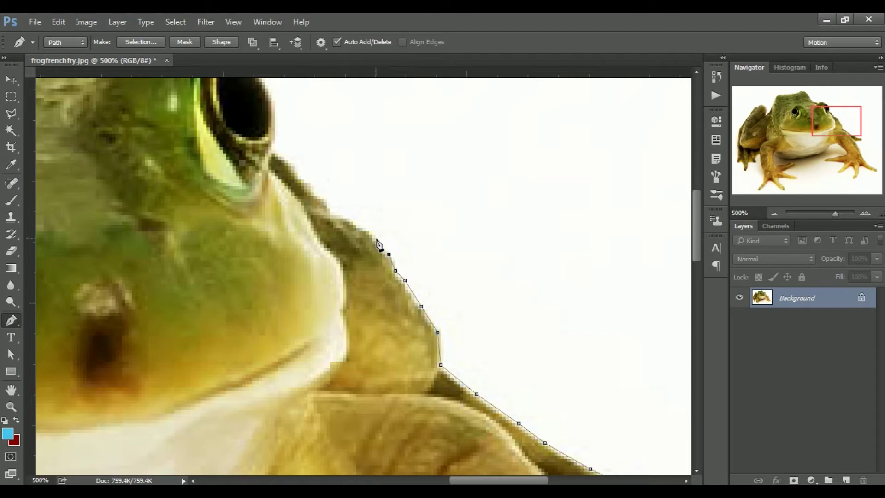
click(353, 221)
click(324, 202)
click(300, 176)
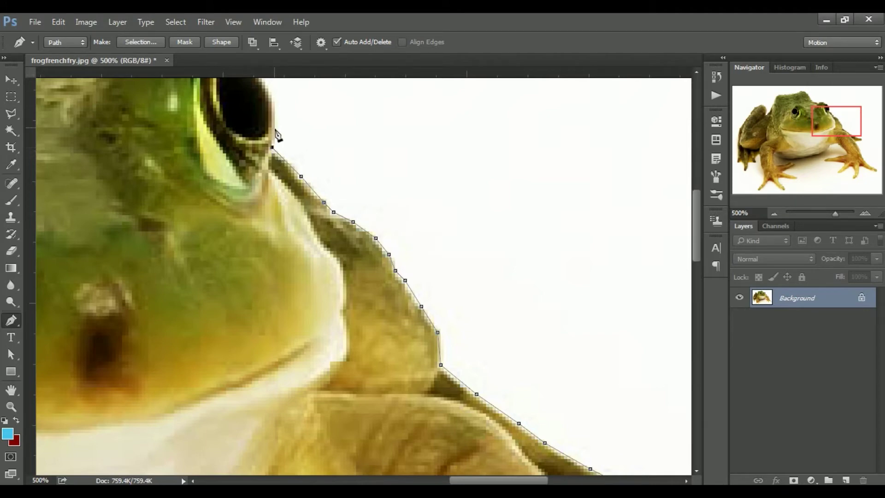
Extend the path with closely spaced anchor points around the outside and top of the far eye and up the slope of the back.
click(275, 134)
click(269, 88)
click(11, 390)
drag(233, 155, 344, 329)
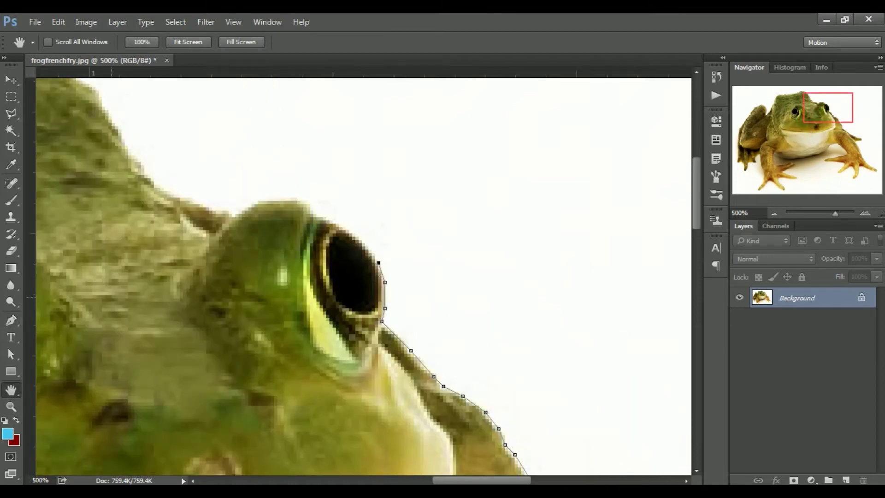
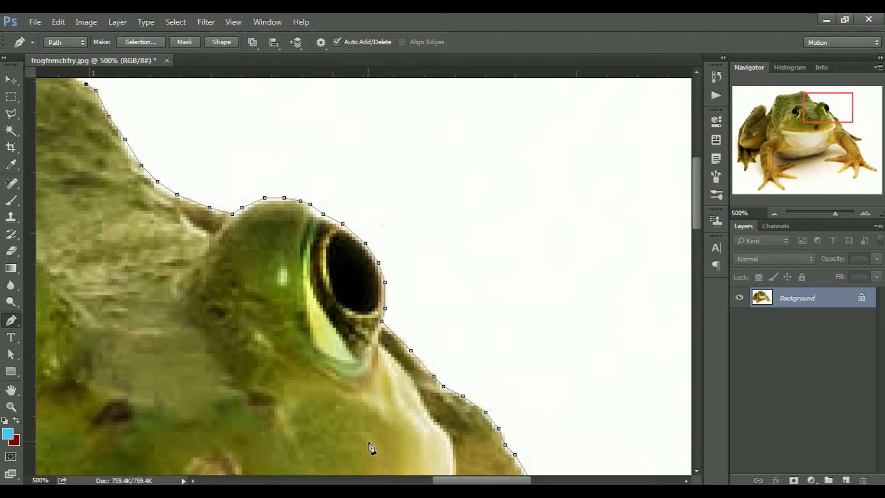
Continue the path over the hump of the back and along its upper edge above the near eye.
drag(446, 483, 406, 482)
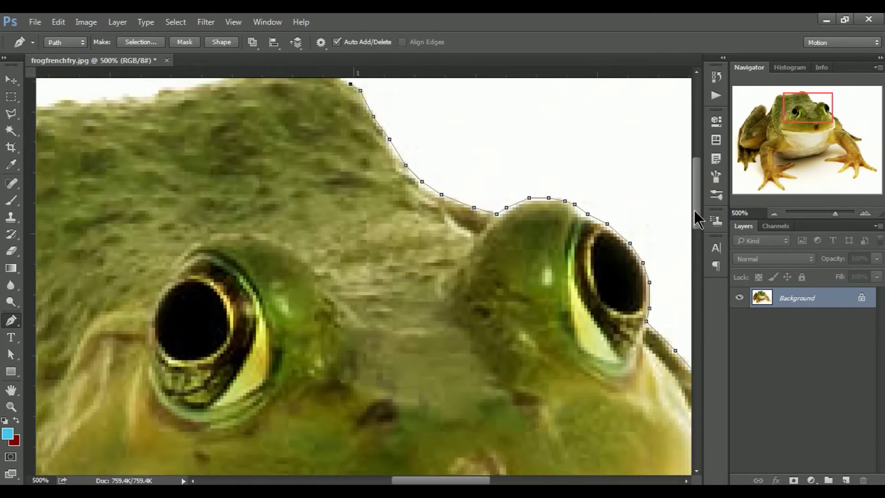
drag(694, 210, 693, 198)
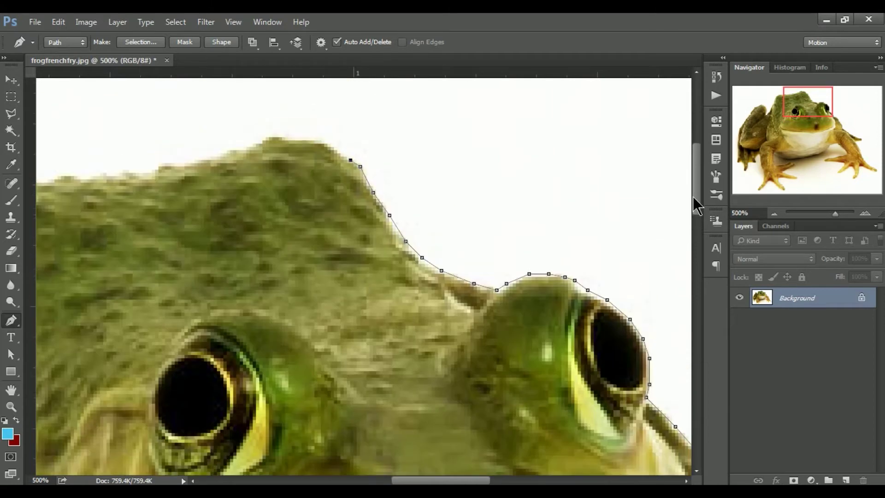
click(334, 147)
click(318, 140)
click(204, 160)
click(169, 164)
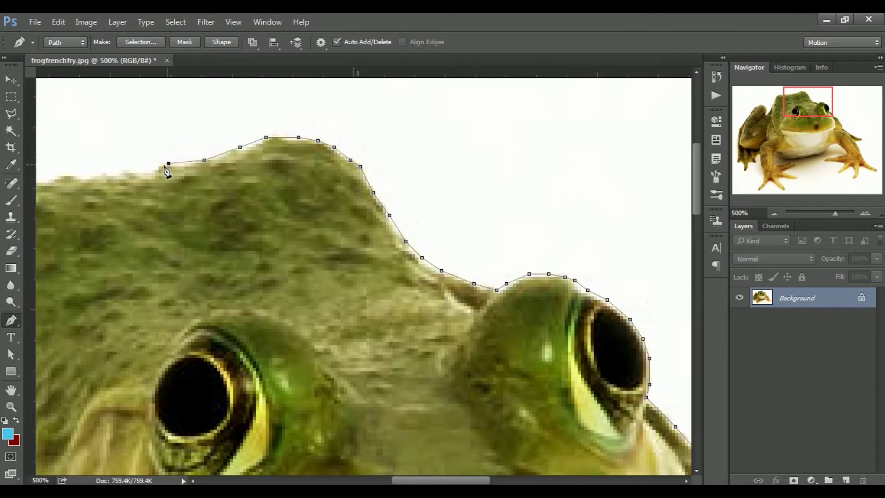
click(149, 170)
click(120, 173)
click(84, 177)
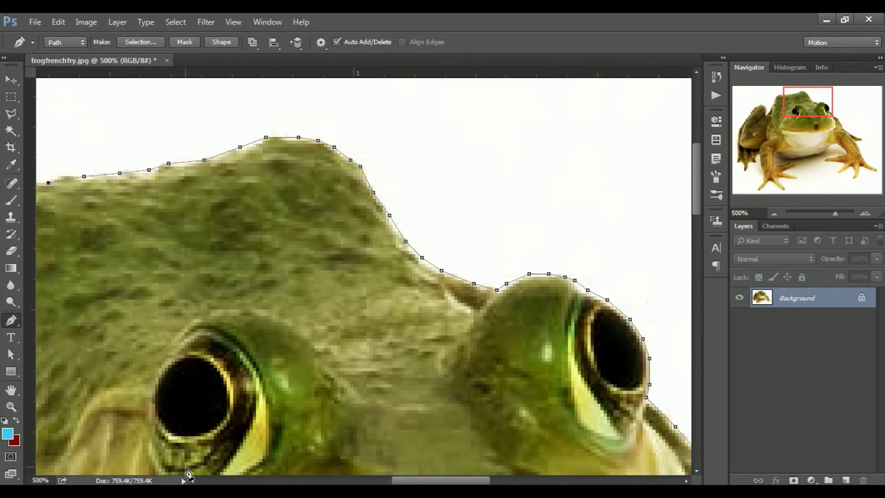
Extend the path along the remaining upper edge of the back and around its rear corner.
click(14, 395)
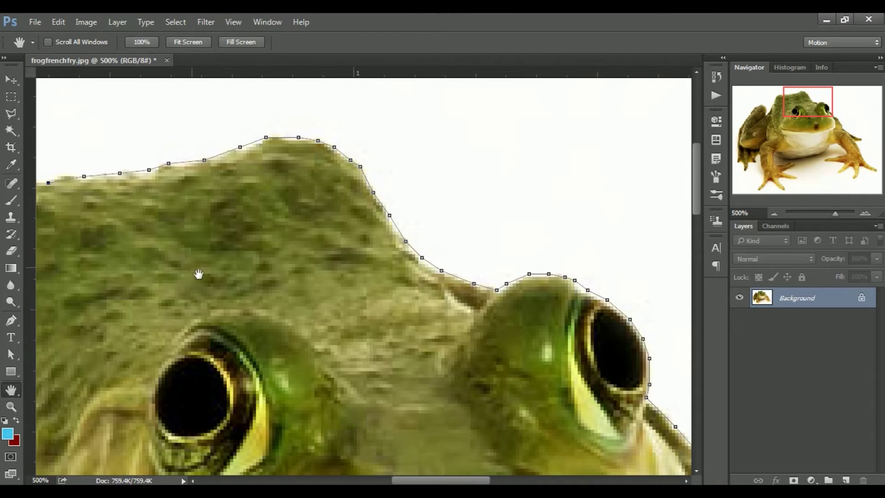
drag(95, 342, 521, 292)
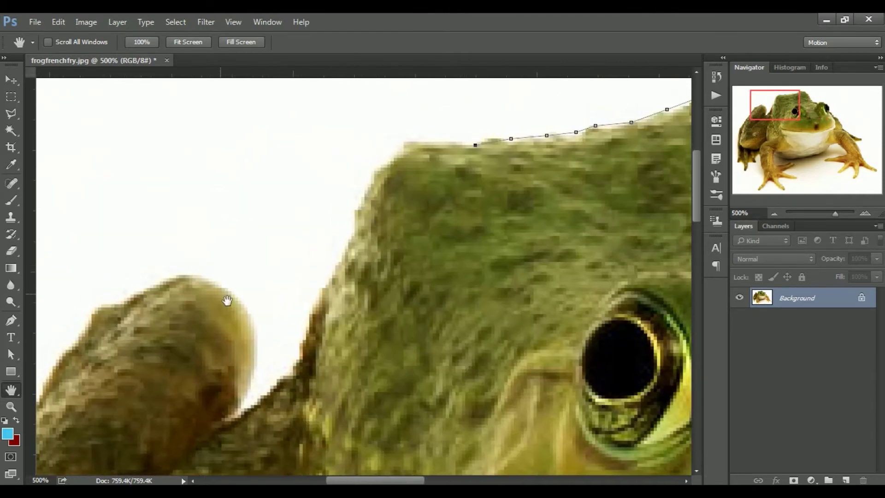
click(11, 319)
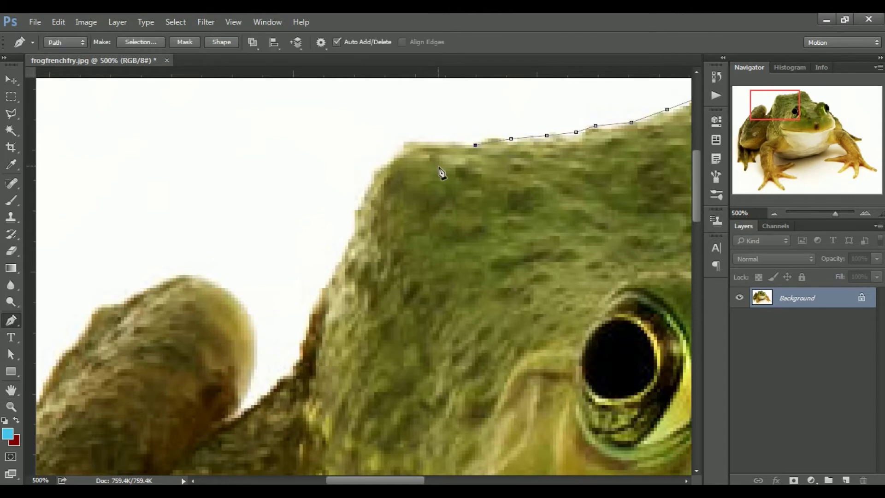
click(433, 142)
click(406, 141)
click(400, 151)
click(384, 164)
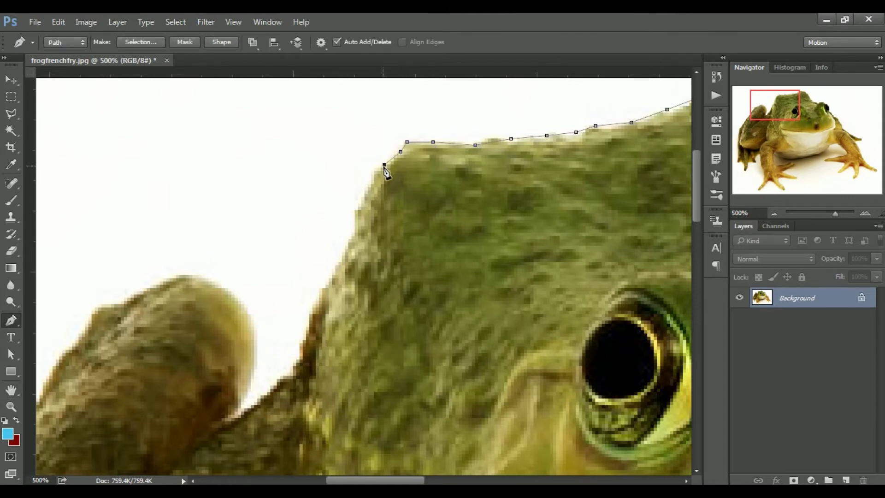
Continue the path down the edge of the near flank toward the crease beside the raised hind knee.
click(358, 210)
click(339, 262)
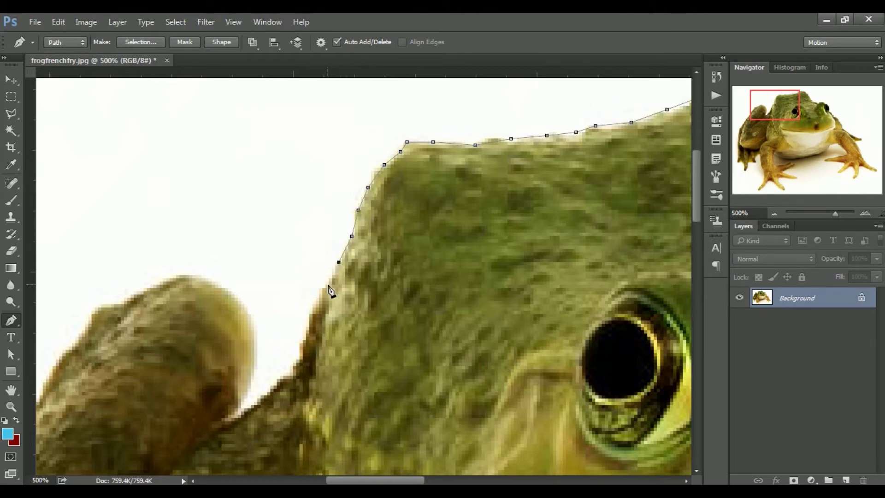
click(313, 301)
click(309, 317)
click(303, 336)
click(297, 353)
click(297, 363)
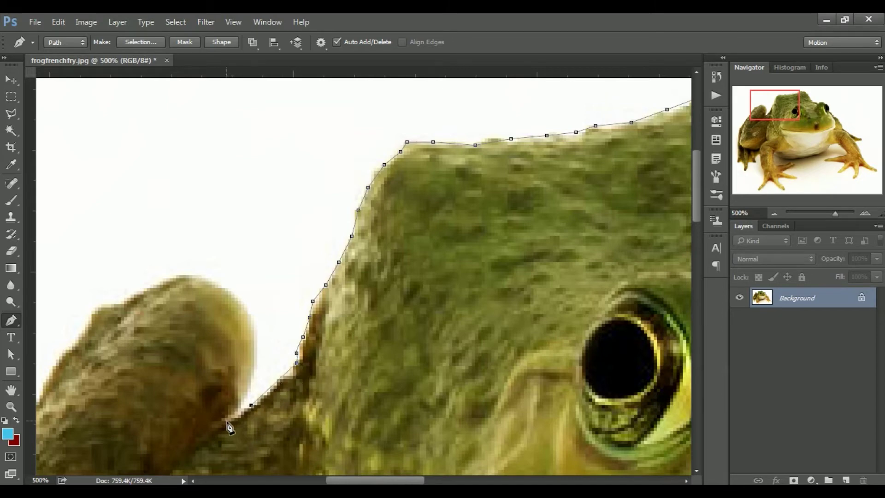
Trace the path up the inner edge of the near hind knee and around its rounded top.
click(244, 398)
click(251, 378)
click(258, 363)
click(257, 346)
click(257, 333)
click(232, 291)
click(218, 282)
click(209, 275)
click(193, 274)
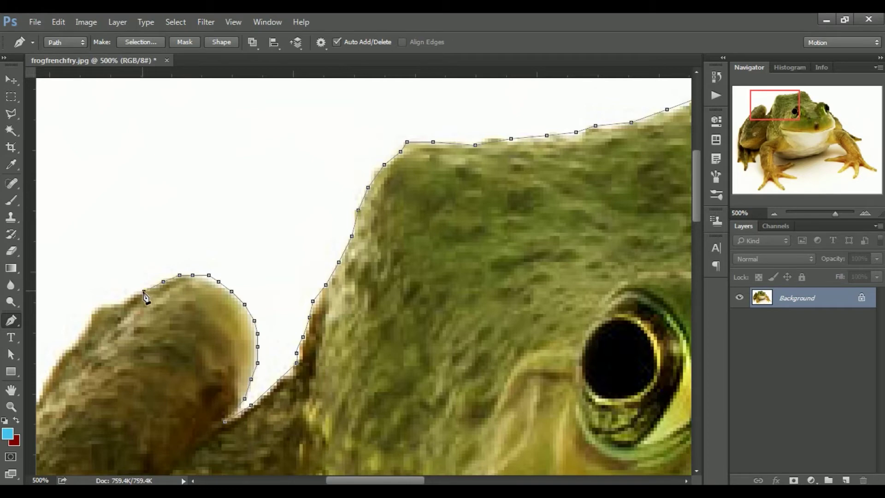
Continue the path over the knee's outer bump and onto the outer edge of the near hind leg.
click(121, 301)
click(105, 304)
click(88, 314)
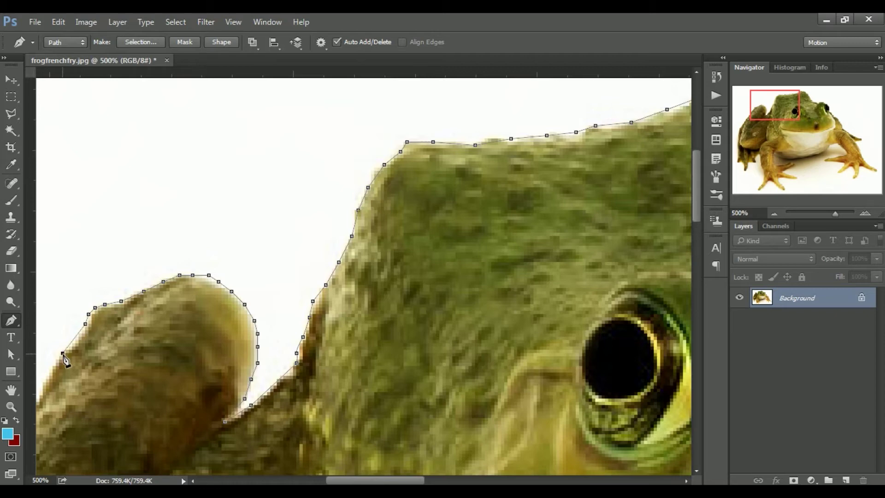
click(46, 375)
Extend the path down the long sloping outer edge of the near hind leg to where it turns vertical.
click(11, 390)
drag(164, 391, 338, 187)
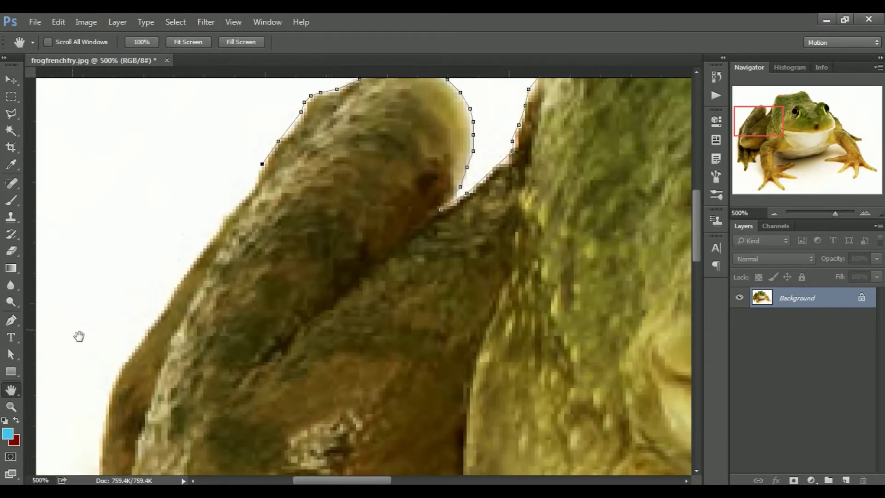
click(11, 319)
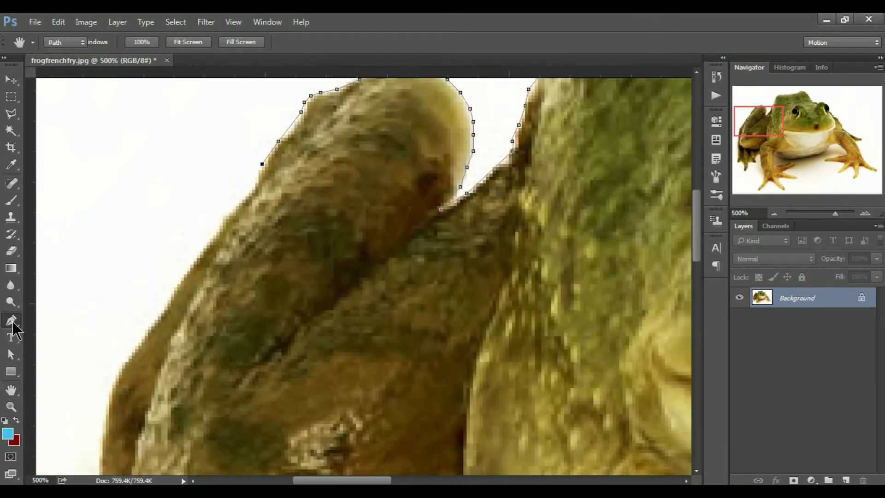
click(256, 173)
click(248, 186)
click(216, 235)
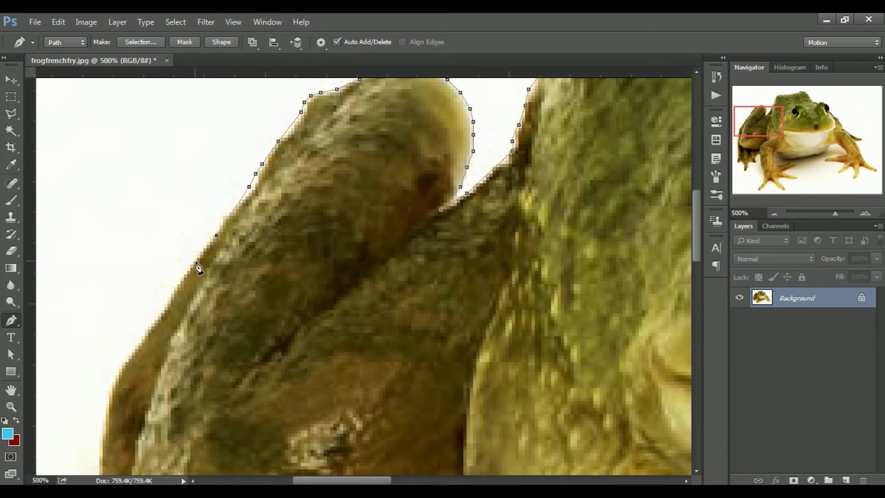
click(161, 313)
click(138, 346)
click(109, 404)
click(102, 443)
Continue the path straight down the vertical outer edge of the near hind leg toward the foot, removing any misplaced anchor point.
drag(697, 216, 691, 265)
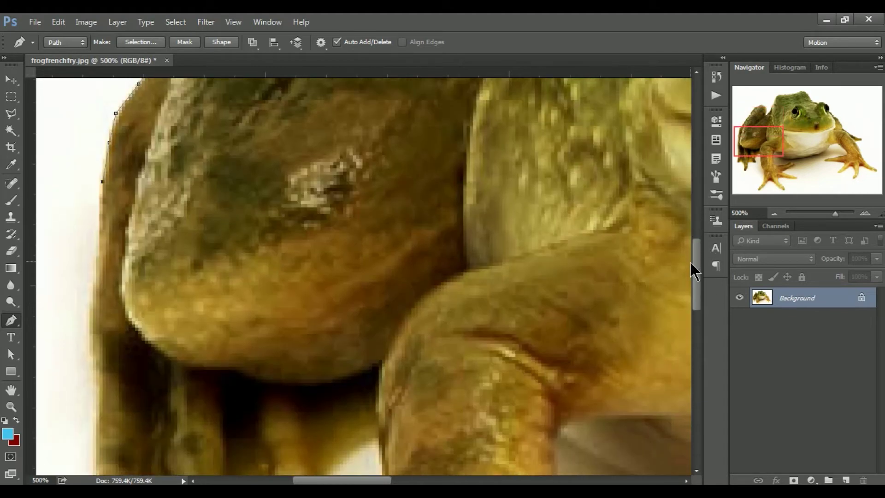
click(99, 253)
click(93, 331)
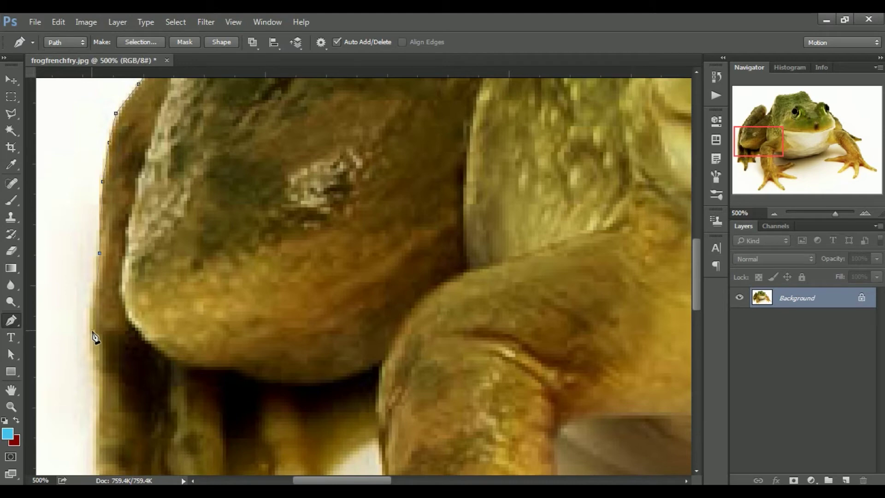
click(93, 366)
click(96, 396)
click(681, 227)
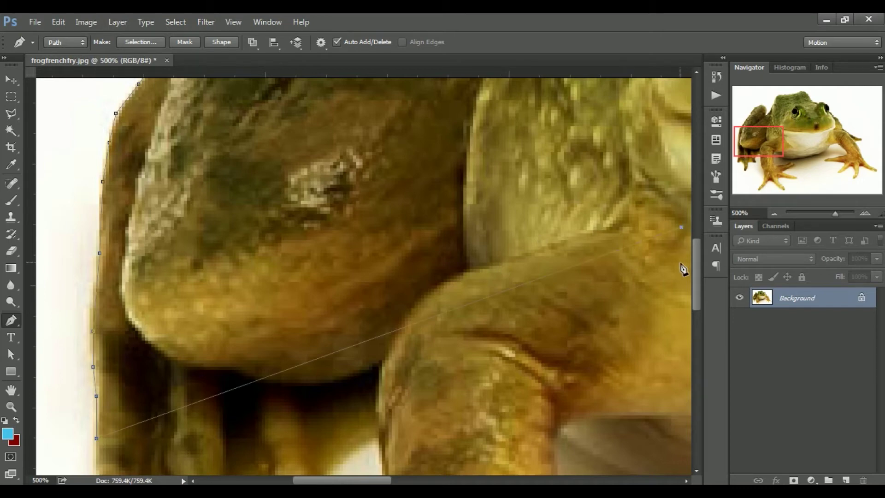
key(ctrl+z)
Extend the path down to the outermost toe of the near hind foot and around its tip.
drag(698, 272, 695, 305)
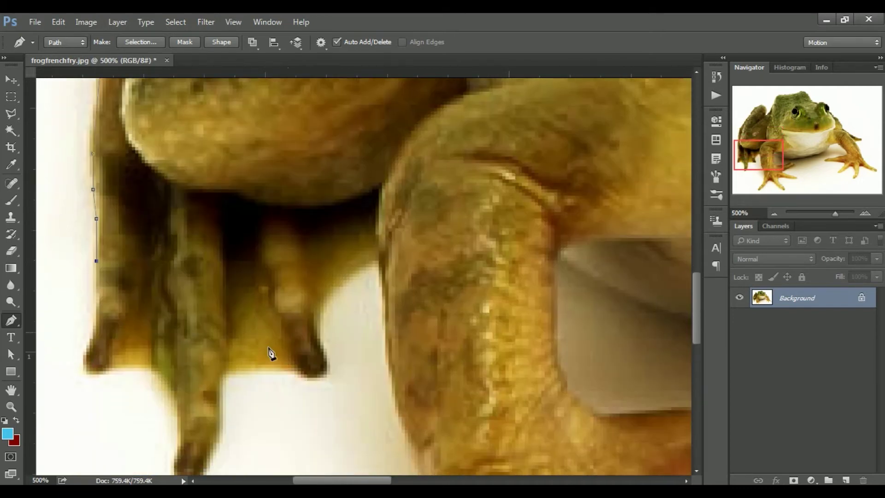
click(87, 339)
key(ctrl+z)
key(ctrl+z)
click(90, 374)
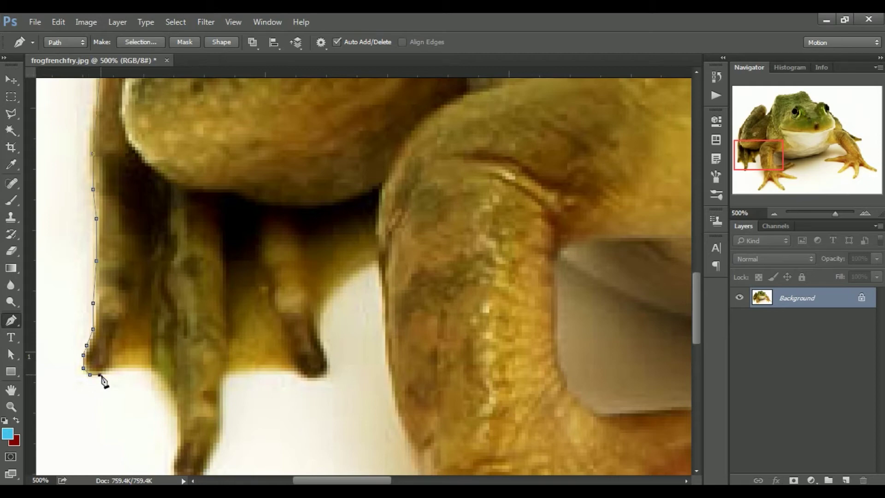
Trace the path along the webbing beside the outermost hind toe and down the outer edge of the long middle toe.
click(138, 367)
click(158, 381)
click(168, 397)
click(174, 406)
click(177, 420)
click(177, 445)
click(175, 465)
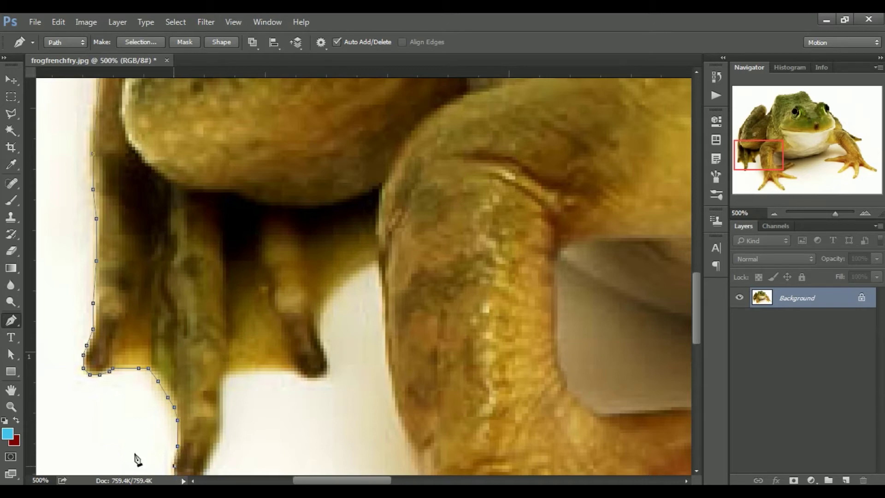
Continue the path around the tip of the middle hind toe and up its inner edge to the webbing.
click(11, 390)
drag(217, 373, 226, 235)
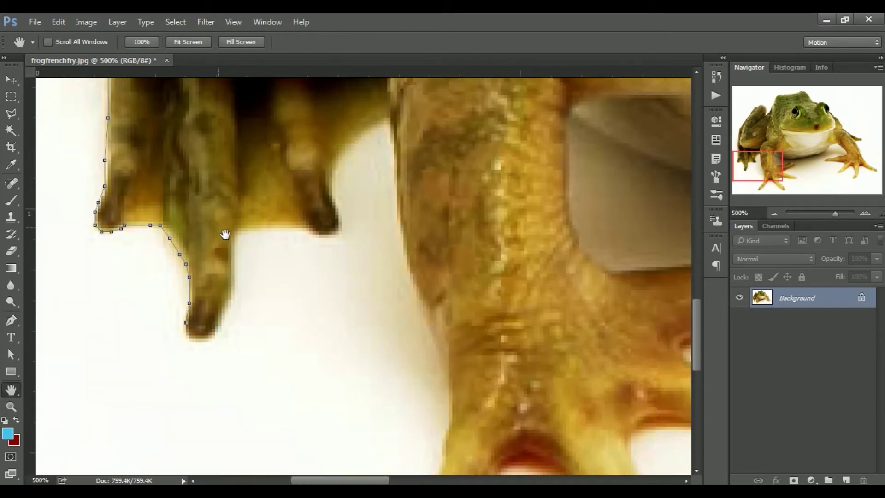
click(11, 319)
click(186, 332)
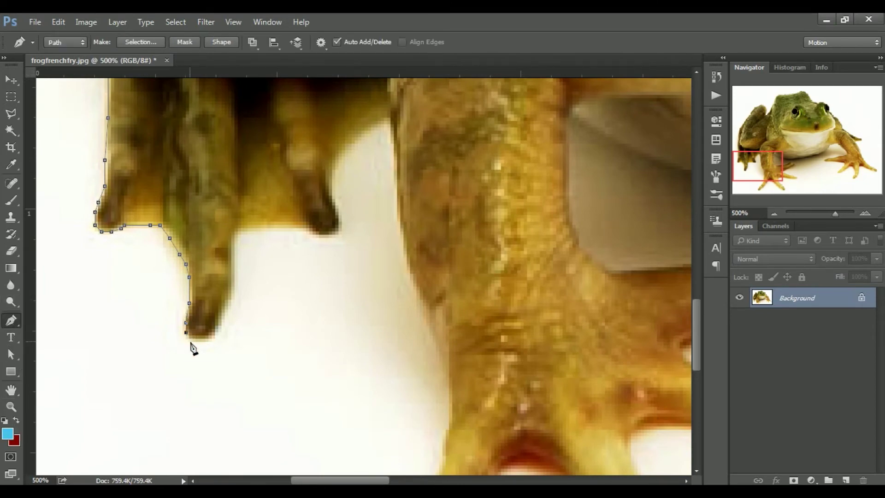
click(215, 335)
click(228, 312)
click(231, 293)
click(235, 251)
click(235, 234)
click(248, 228)
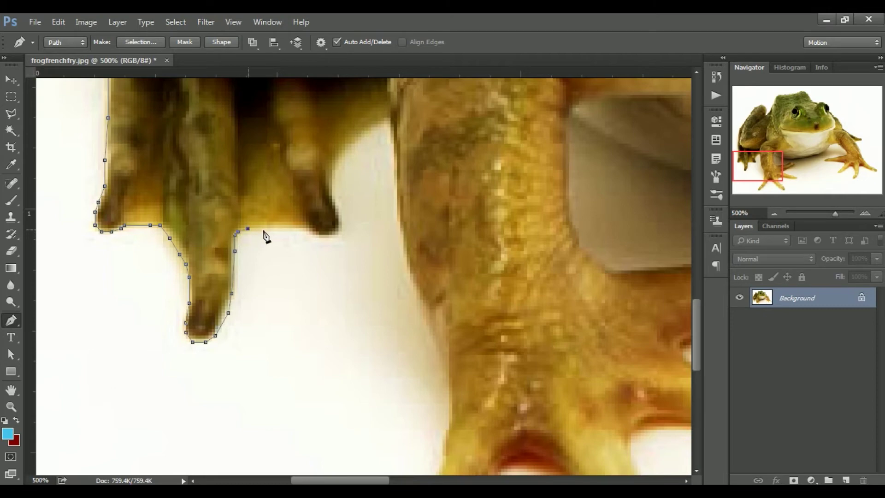
Extend the path along the webbing, around the innermost hind toe, and up toward the near front leg.
click(303, 228)
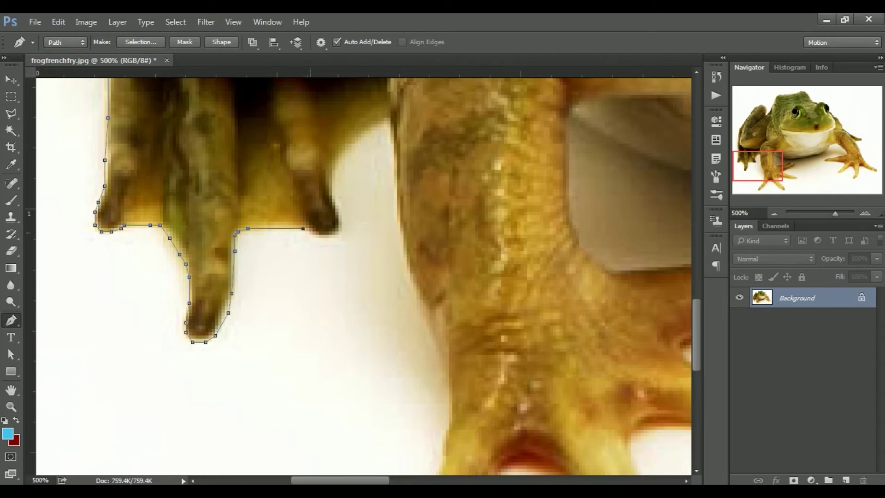
click(316, 235)
click(325, 235)
click(335, 235)
click(339, 214)
click(371, 128)
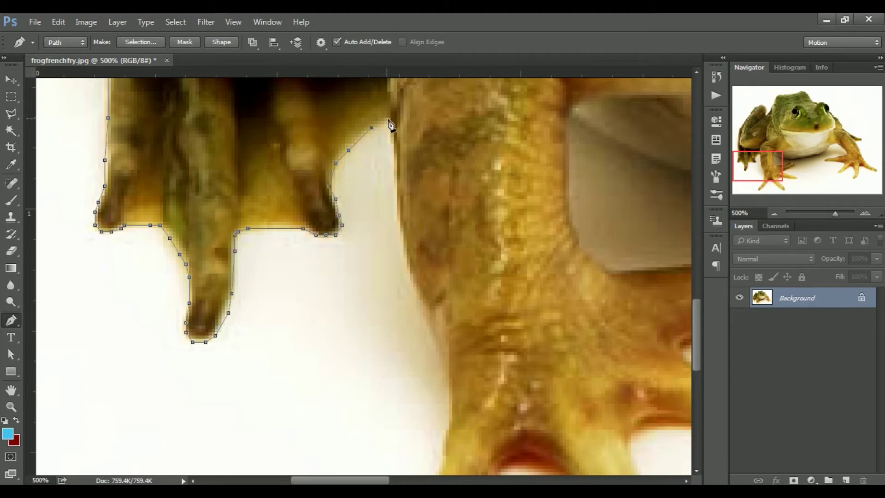
Trace the path down the outer edge of the near front leg to just above its foot.
click(393, 153)
click(396, 199)
click(403, 245)
click(429, 332)
click(442, 367)
click(448, 397)
Continue the path down the outer edge of the near front foot's outermost toe to its tip.
drag(694, 325, 694, 349)
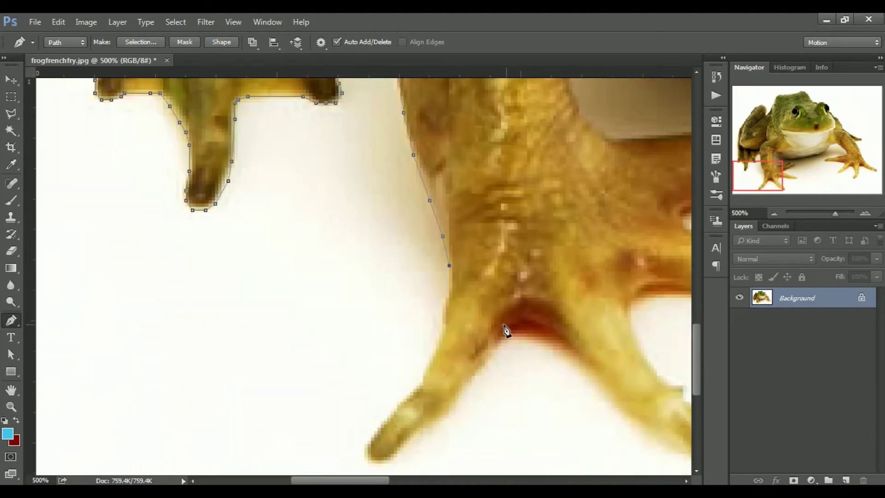
click(446, 307)
click(439, 340)
click(426, 372)
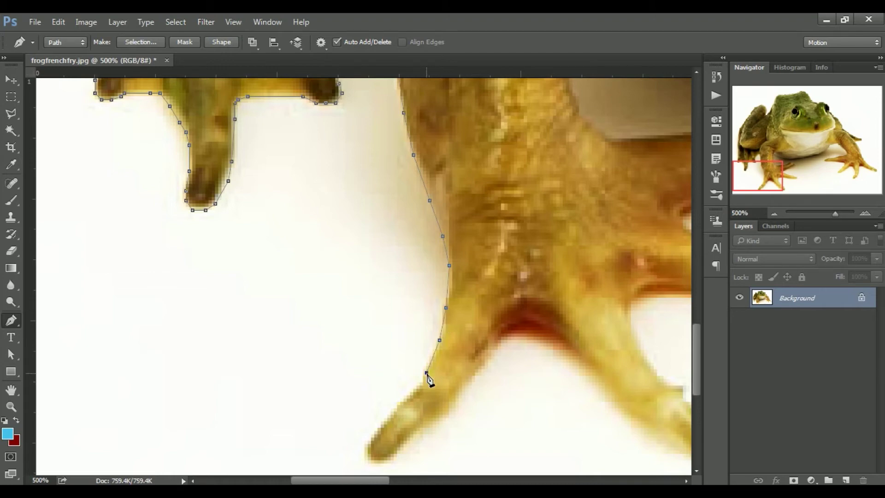
click(413, 392)
click(367, 456)
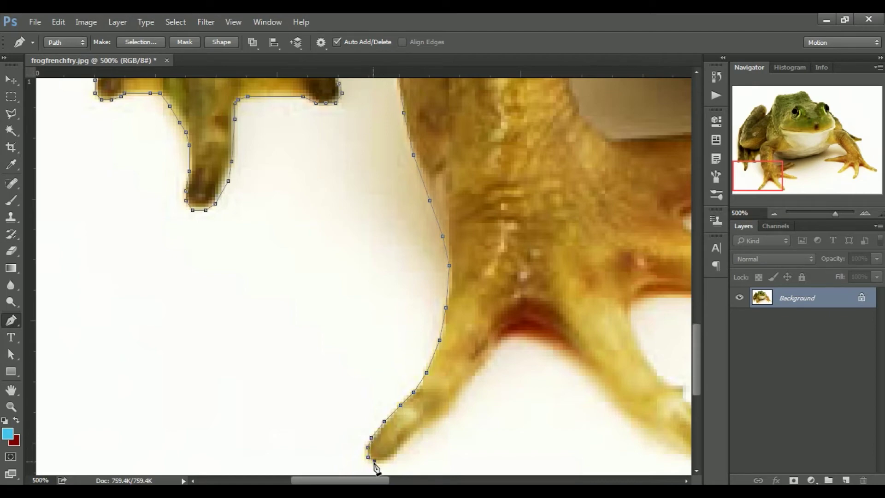
Extend the path around the outermost front toe's tip, up its inner edge, and across the red webbing to the second toe.
click(384, 463)
click(394, 457)
click(410, 437)
click(426, 427)
click(442, 414)
click(456, 398)
click(466, 382)
click(478, 366)
click(491, 349)
click(508, 338)
click(537, 340)
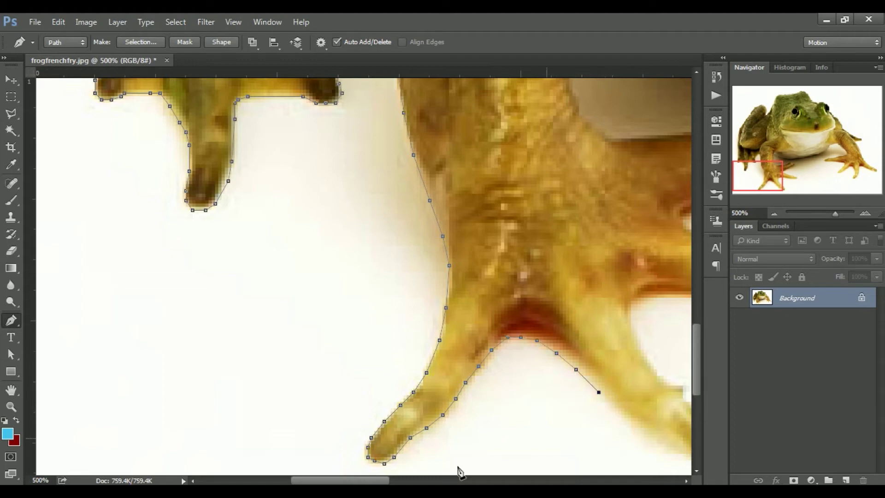
Trace the path along the lower edge of the second front toe, around its tip, and back up its inner edge.
drag(340, 482, 377, 482)
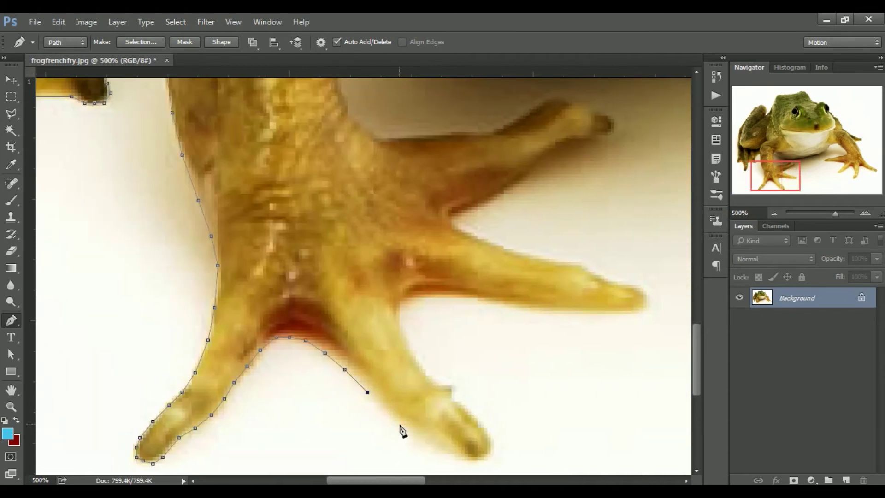
click(432, 447)
click(461, 460)
click(481, 460)
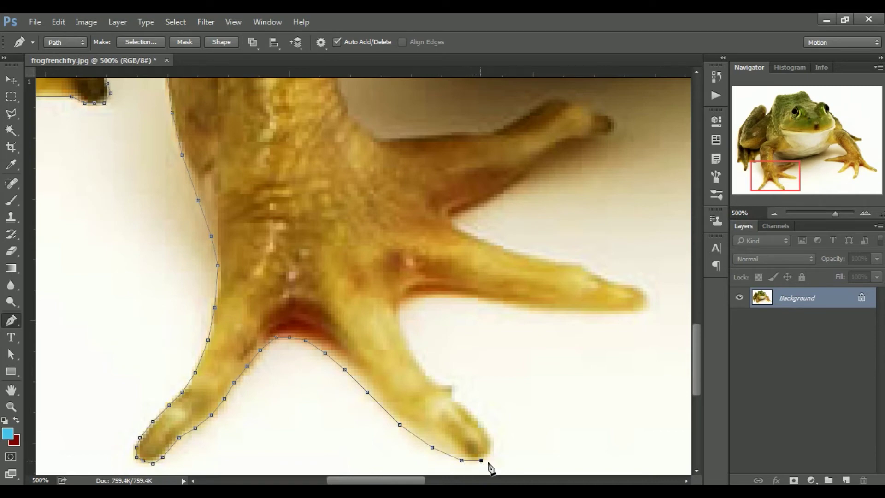
click(484, 427)
click(413, 356)
click(406, 340)
click(403, 327)
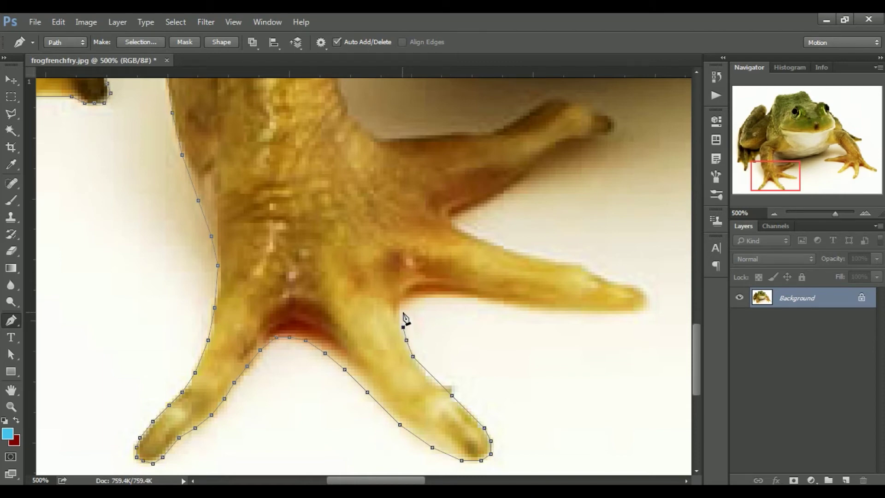
Extend the path across the webbing and along the lower edge of the near front foot's third toe to its tip.
click(419, 298)
click(461, 298)
click(523, 307)
click(585, 311)
click(623, 311)
click(640, 311)
click(643, 304)
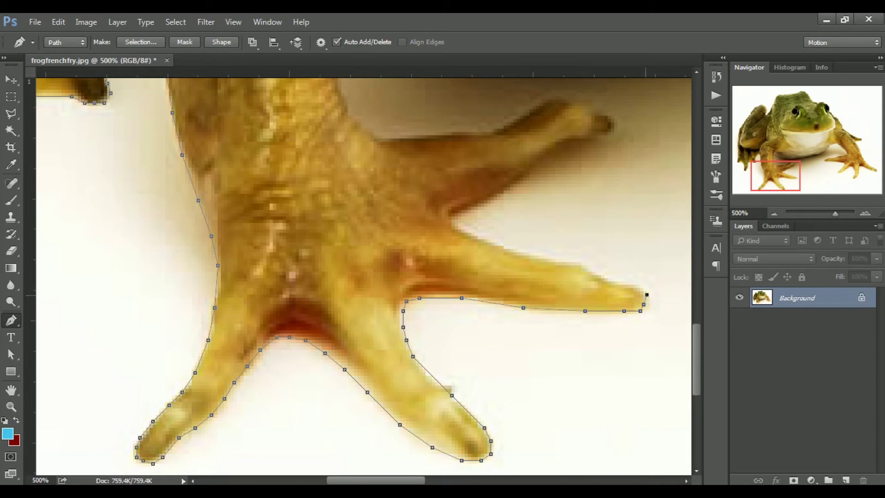
Trace the path around the third front toe's tip and back along its upper edge towards the innermost toe.
click(640, 288)
click(623, 281)
click(604, 278)
click(581, 265)
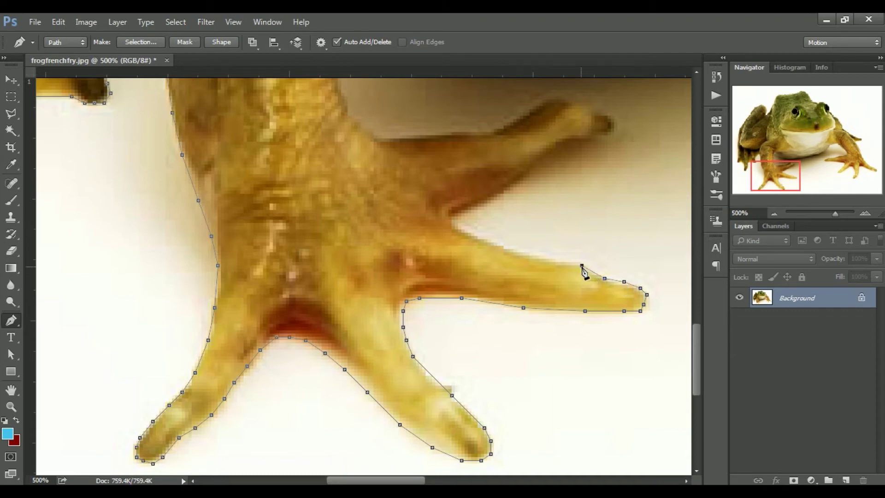
click(555, 262)
click(522, 255)
click(487, 242)
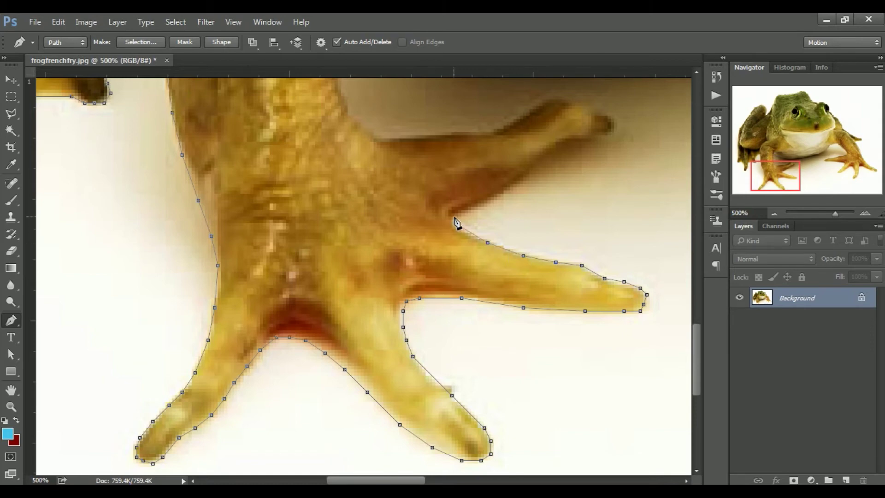
Trace the path along the lower edge of the near front foot's innermost toe to its tip.
click(471, 210)
click(540, 165)
click(556, 149)
click(578, 142)
click(592, 139)
click(604, 135)
click(611, 132)
click(614, 125)
Trace the path around the innermost toe's tip and back along its upper edge to the near front leg.
click(604, 116)
click(592, 112)
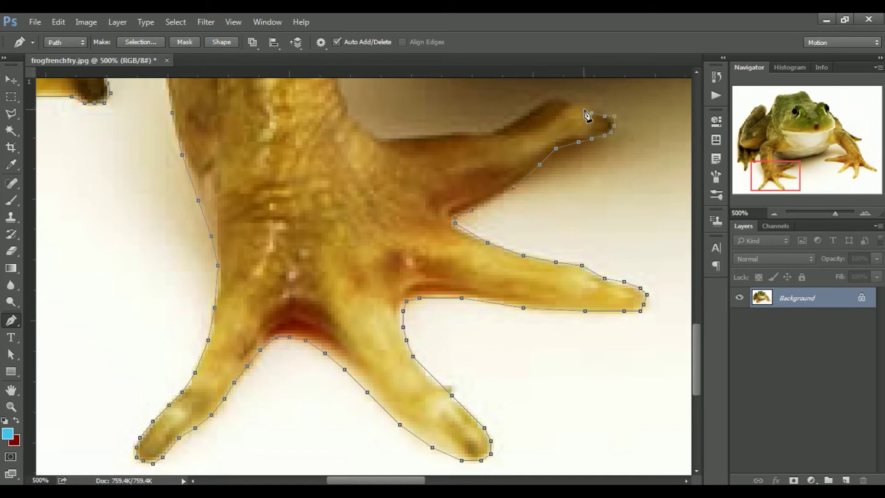
click(572, 99)
click(558, 97)
click(549, 96)
click(534, 106)
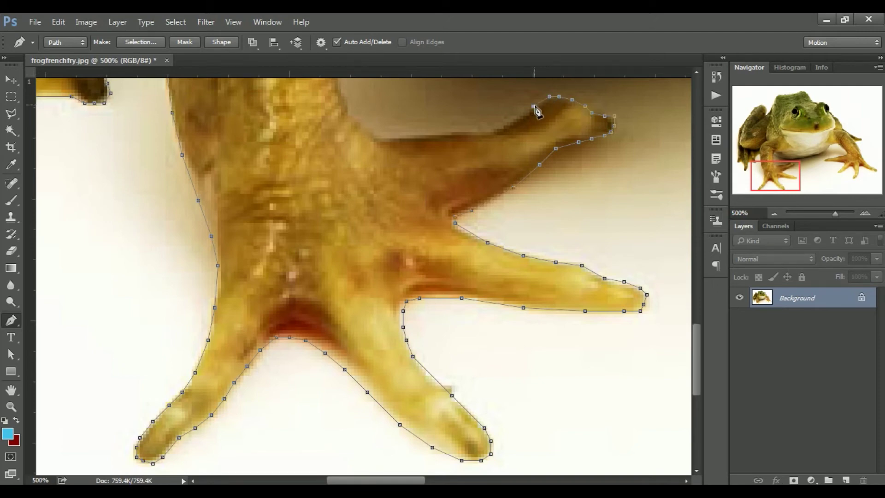
click(511, 122)
click(497, 129)
click(475, 136)
click(380, 138)
Continue the path up the inner edge of the near front leg to where it meets the belly.
drag(700, 355, 697, 317)
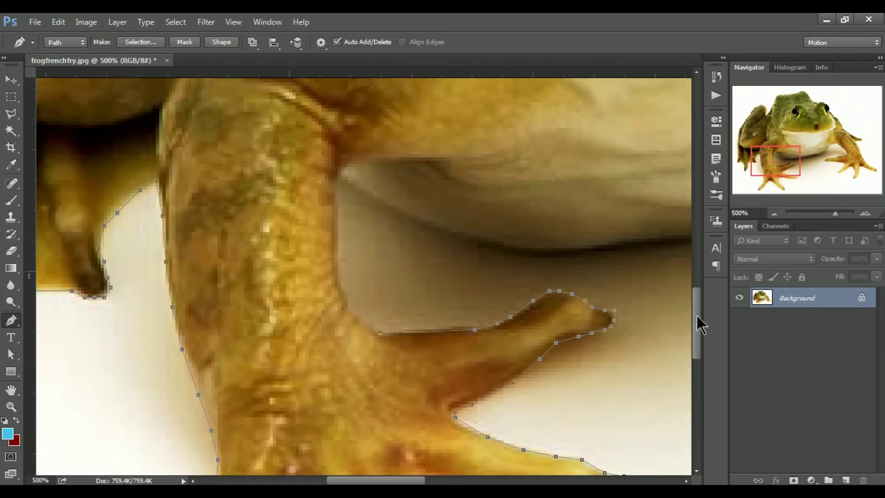
click(355, 310)
click(341, 291)
click(338, 177)
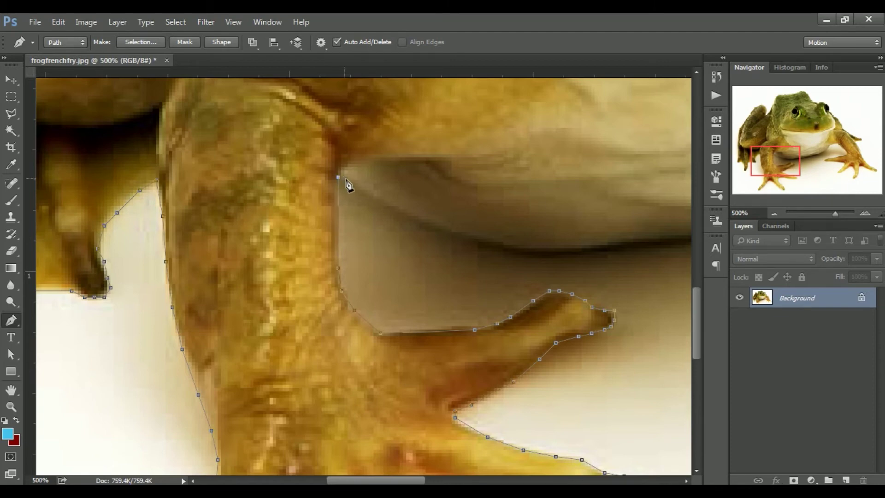
click(344, 180)
Trace the path along the first part of the belly's underside, following the shadow line beyond the near front leg.
click(380, 203)
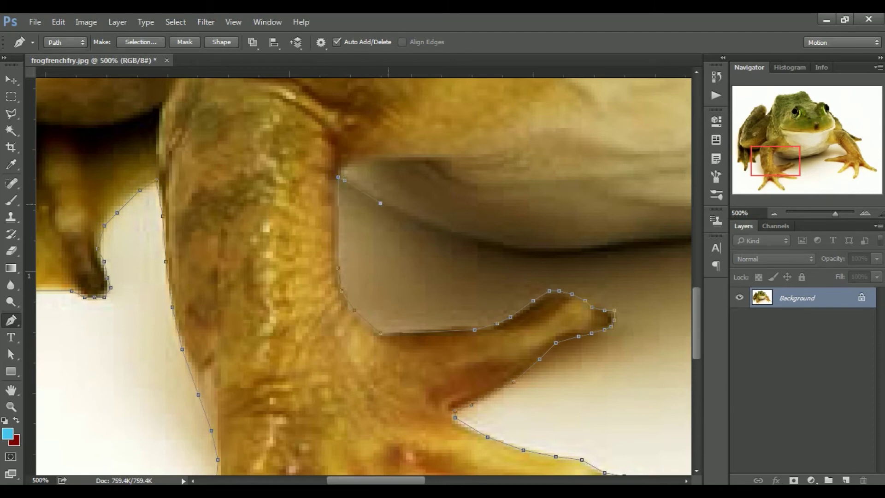
click(426, 222)
click(481, 246)
key(Up)
key(Up)
click(555, 248)
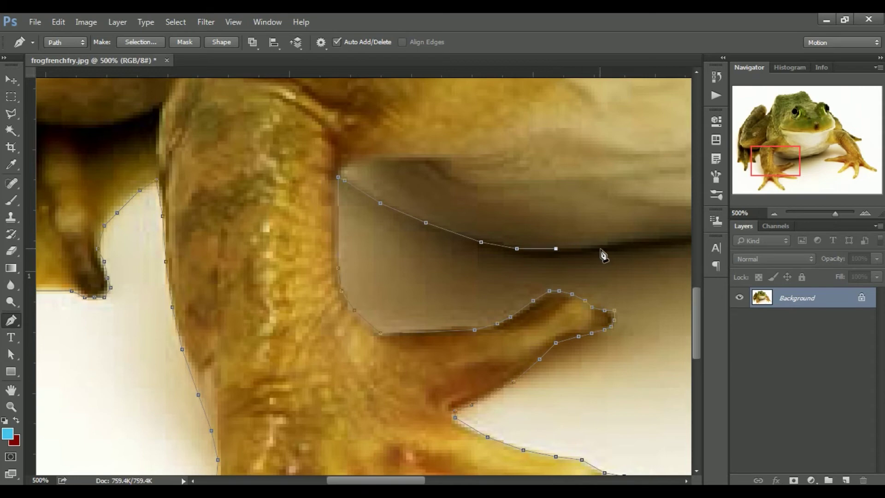
click(650, 238)
Extend the path along the rest of the belly's dark lower edge towards the far front leg.
drag(343, 482, 396, 480)
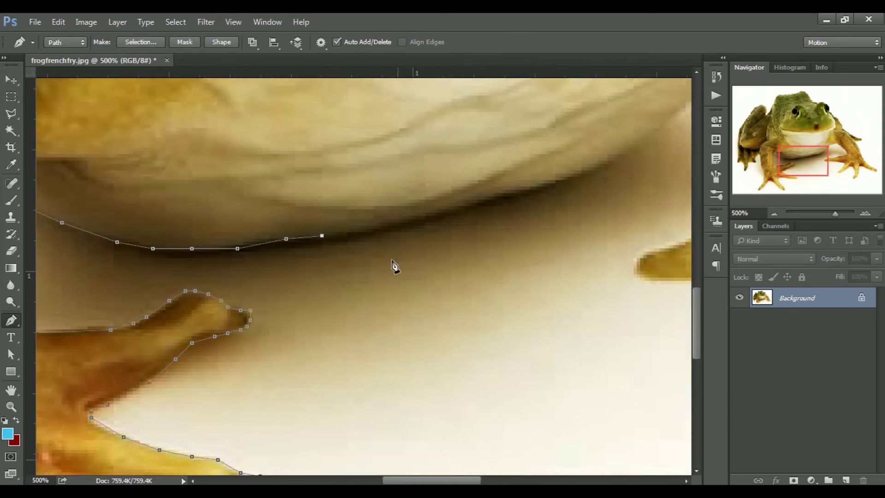
click(406, 226)
click(459, 210)
click(543, 184)
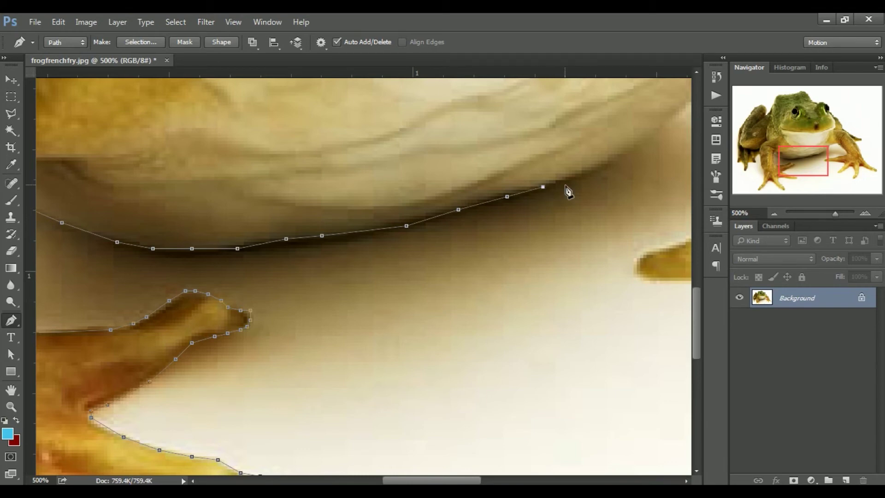
click(565, 180)
click(604, 167)
Trace the path up the belly's curved end and onto the underside of the far front leg.
drag(430, 482, 455, 482)
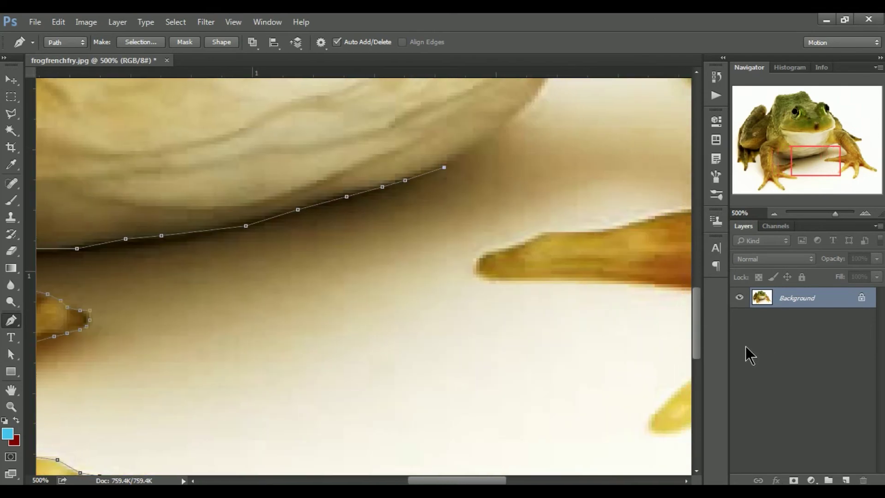
drag(697, 336, 697, 308)
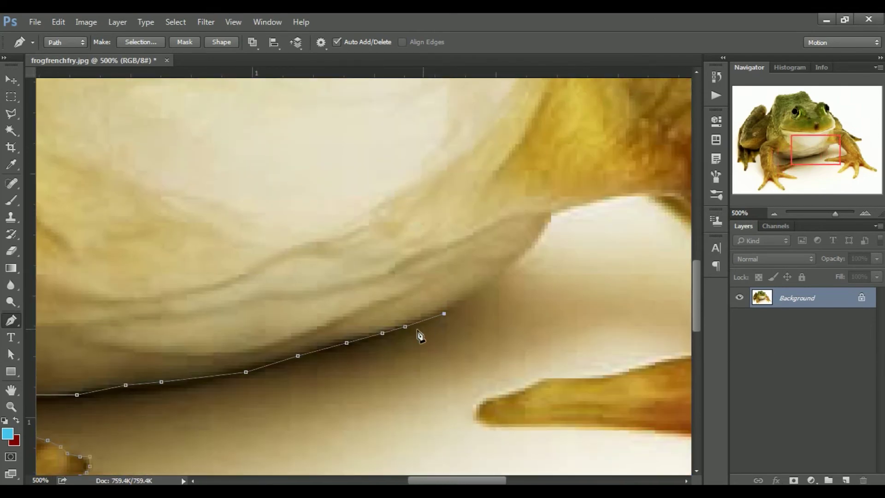
click(459, 304)
click(493, 287)
click(516, 261)
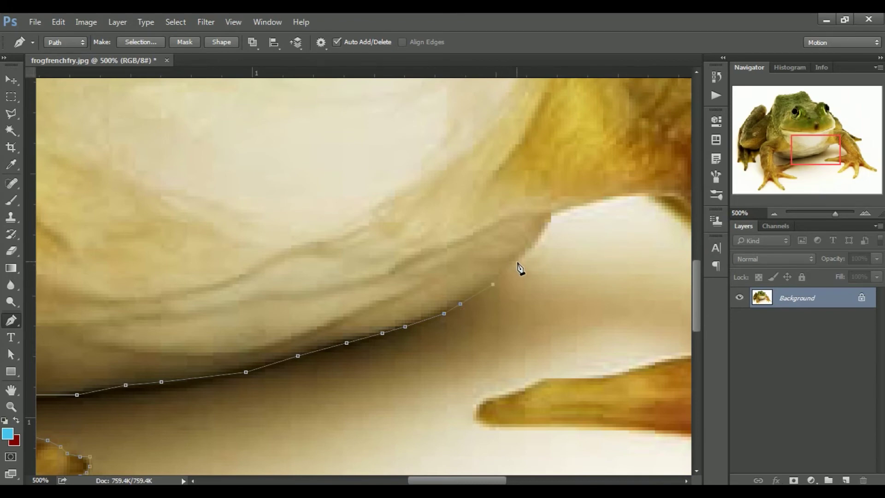
click(541, 229)
click(554, 212)
click(597, 200)
Continue the path down the inner edge of the far front leg to its foot.
drag(438, 481, 470, 481)
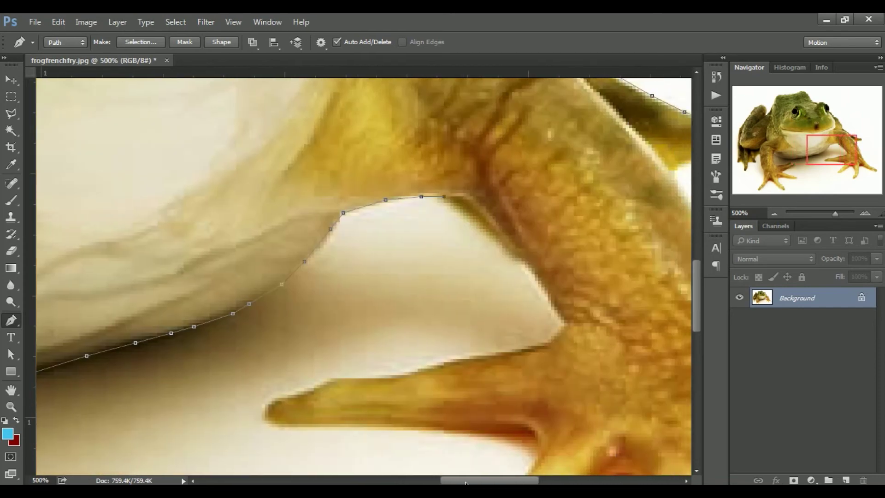
click(473, 220)
click(513, 258)
click(522, 261)
click(534, 275)
click(563, 322)
Trace the path along the upper edge of the far front foot's innermost toe and around its tip.
click(547, 339)
click(431, 368)
click(307, 391)
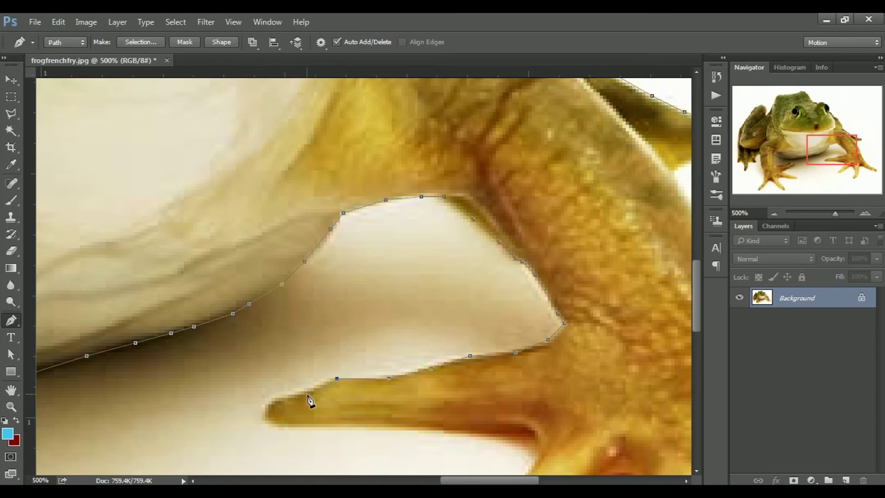
click(275, 397)
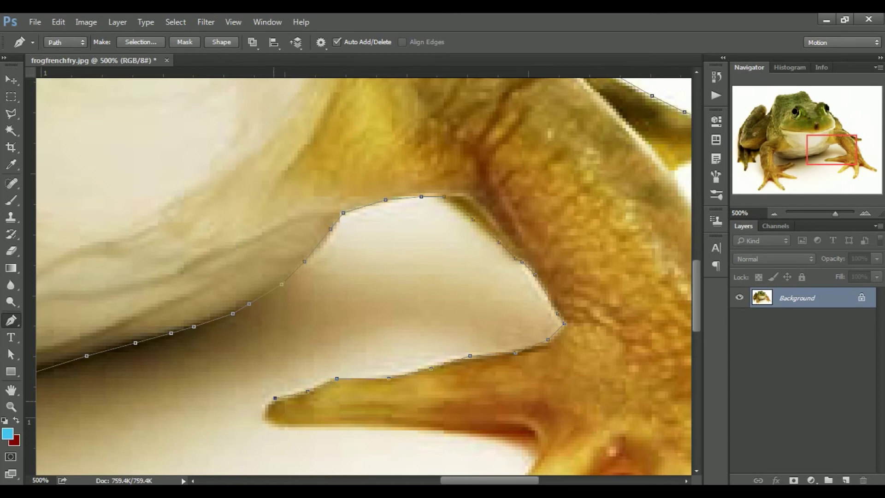
click(265, 411)
click(269, 420)
click(275, 427)
Trace the path back along the innermost toe's lower edge and around the webbing to the far front foot's second toe.
click(310, 424)
click(437, 426)
click(470, 434)
click(509, 437)
click(521, 444)
click(532, 453)
drag(695, 299, 696, 353)
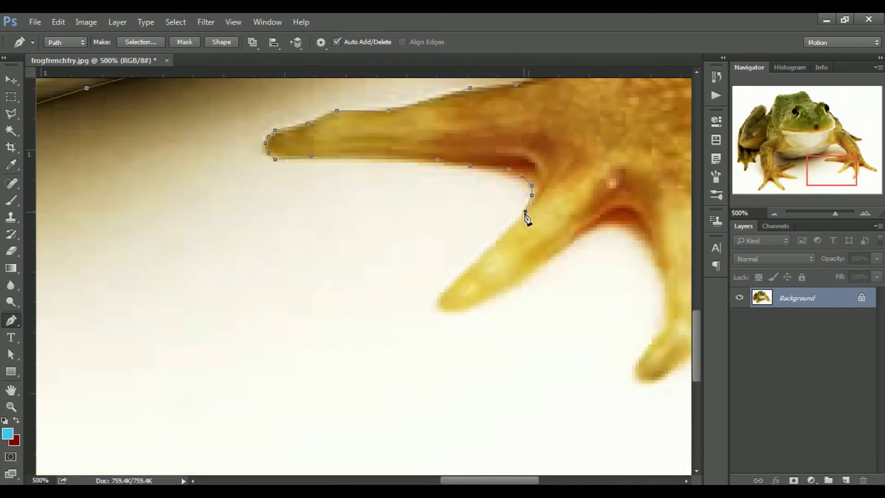
Trace the path down the far front foot's second toe, around its tip, and back along its lower edge.
click(447, 289)
click(441, 296)
click(444, 312)
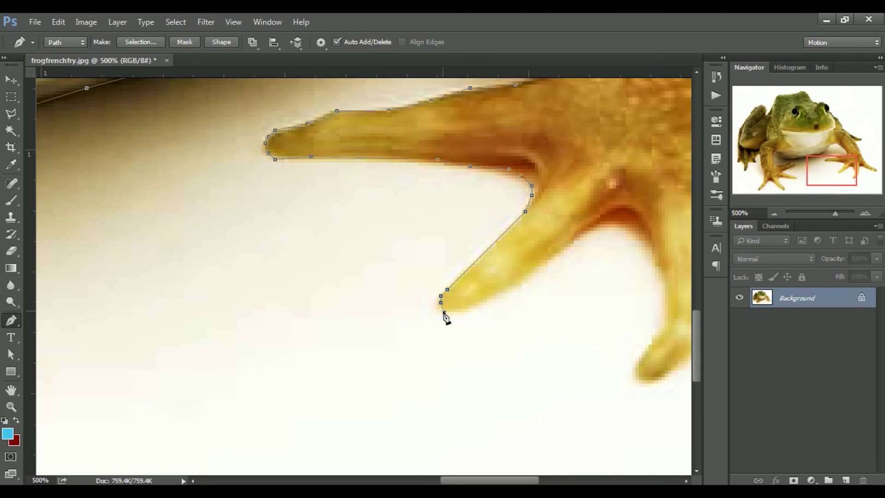
click(450, 312)
click(557, 250)
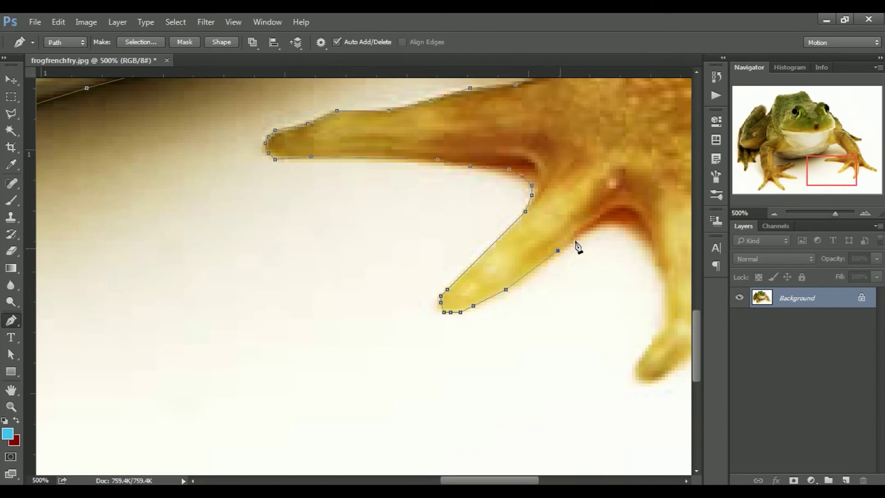
Extend the path across the red webbing and down the inner edge of the far front foot's third toe.
click(619, 222)
click(633, 230)
click(642, 247)
click(655, 269)
click(665, 325)
Trace the path around the curved tip of the far front foot's third toe.
click(655, 341)
click(642, 355)
click(638, 367)
click(639, 377)
click(645, 380)
click(651, 381)
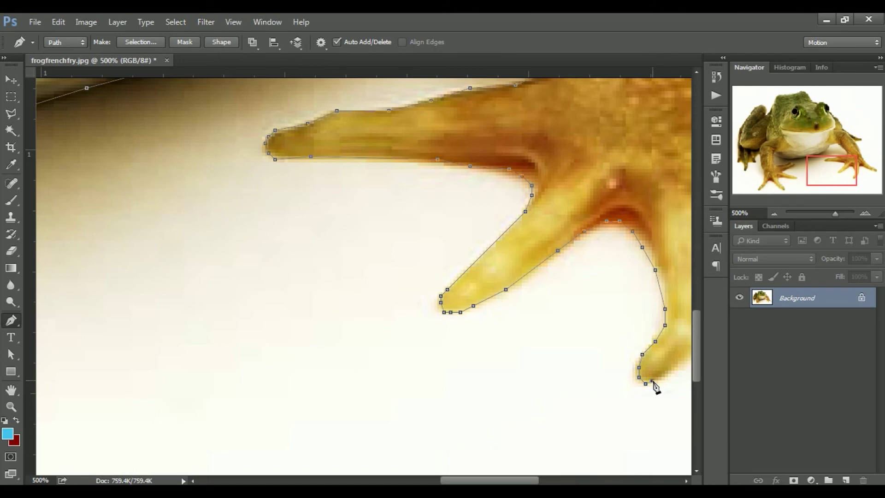
click(665, 374)
Trace the path up the third toe's outer edge and across the webbing to the far front foot's outermost toe.
drag(499, 481, 539, 482)
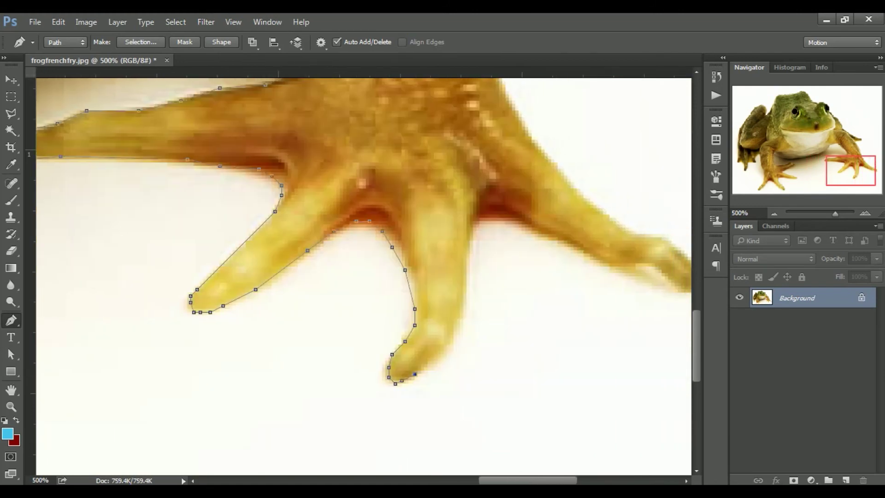
click(447, 348)
click(460, 328)
click(467, 303)
click(470, 251)
click(480, 223)
click(505, 218)
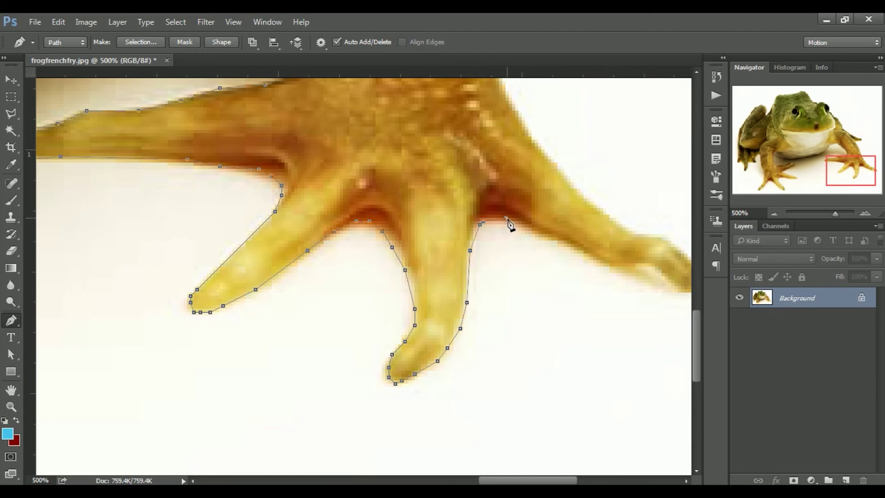
Trace the path along the lower edge of the far front foot's outermost toe to near its tip.
click(538, 234)
click(557, 240)
click(616, 267)
click(639, 266)
click(655, 267)
drag(521, 482, 548, 481)
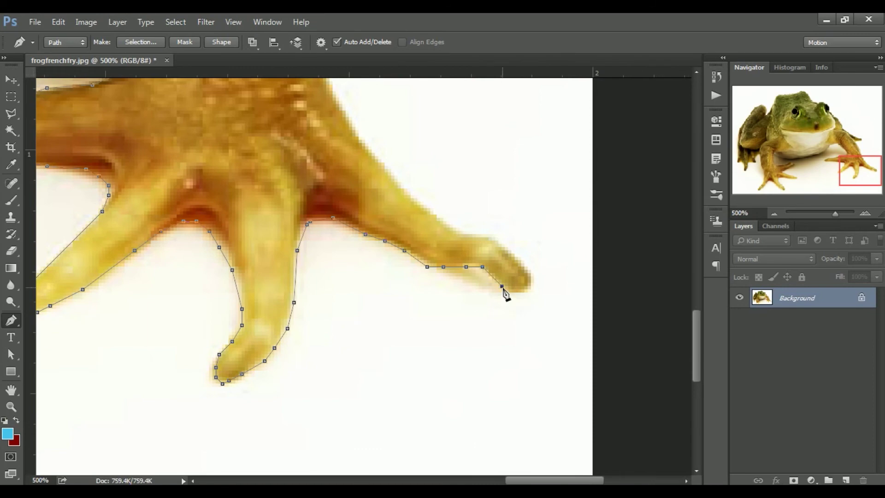
Trace the path around the tip of the far front foot's outermost toe to its upper edge.
click(511, 292)
click(527, 289)
click(528, 289)
click(531, 276)
click(528, 269)
click(498, 244)
click(482, 234)
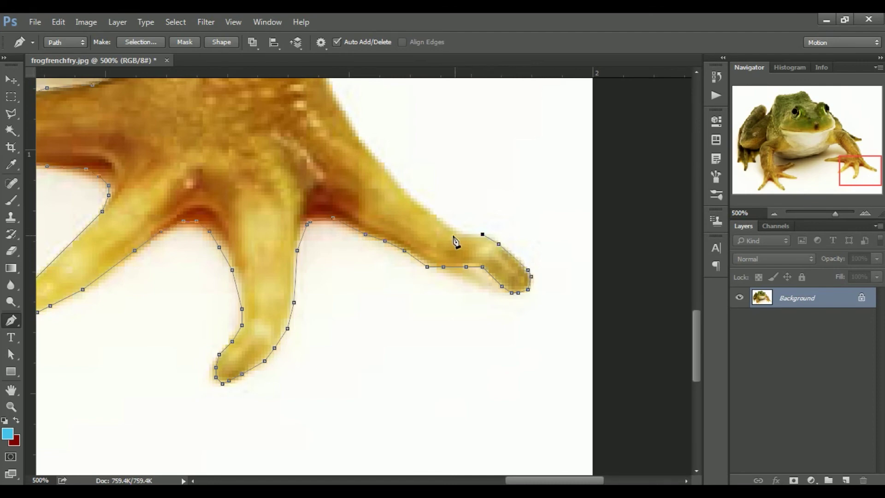
click(456, 231)
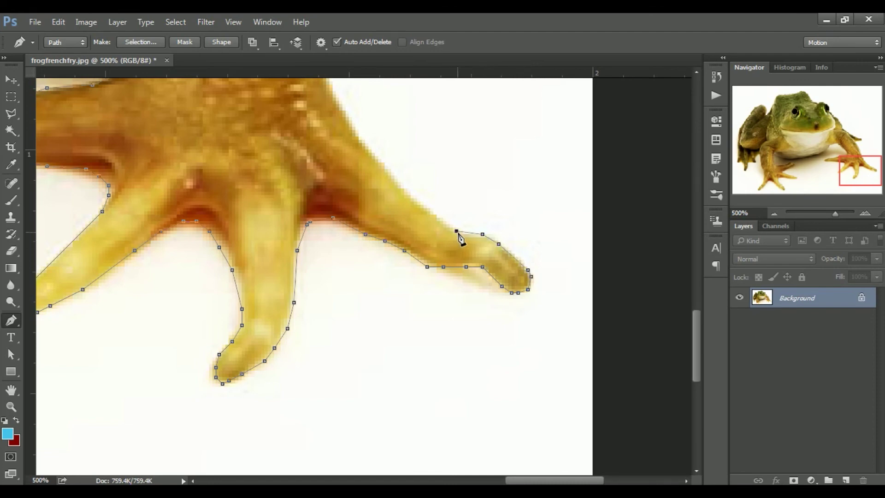
Continue the path up the outer edge of the far front foot and onto the lower part of its leg.
click(401, 188)
click(358, 140)
click(336, 94)
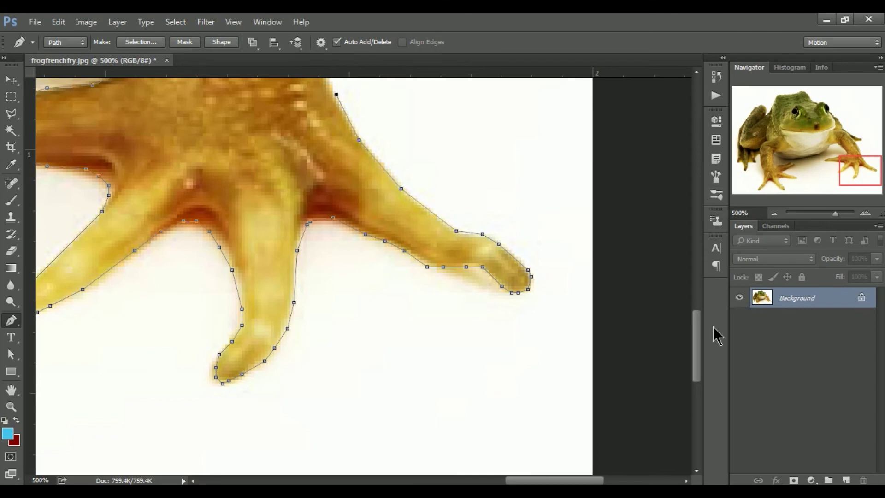
drag(695, 350, 695, 306)
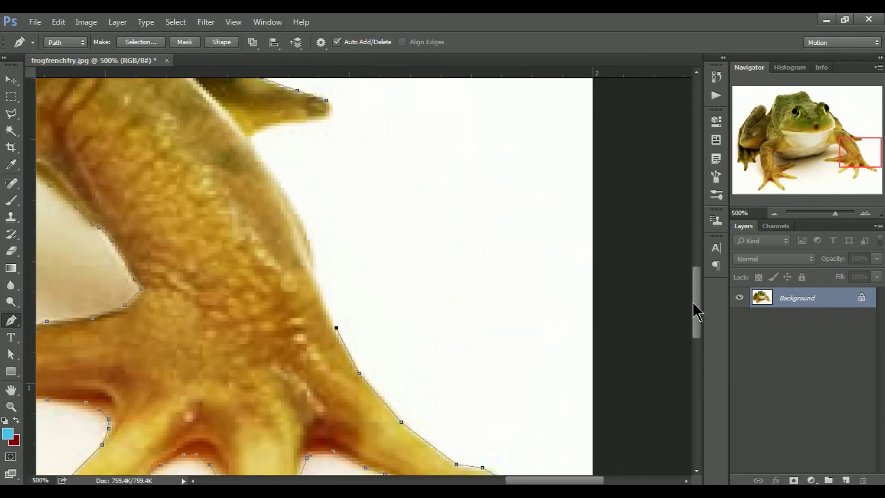
click(320, 282)
click(313, 266)
click(310, 243)
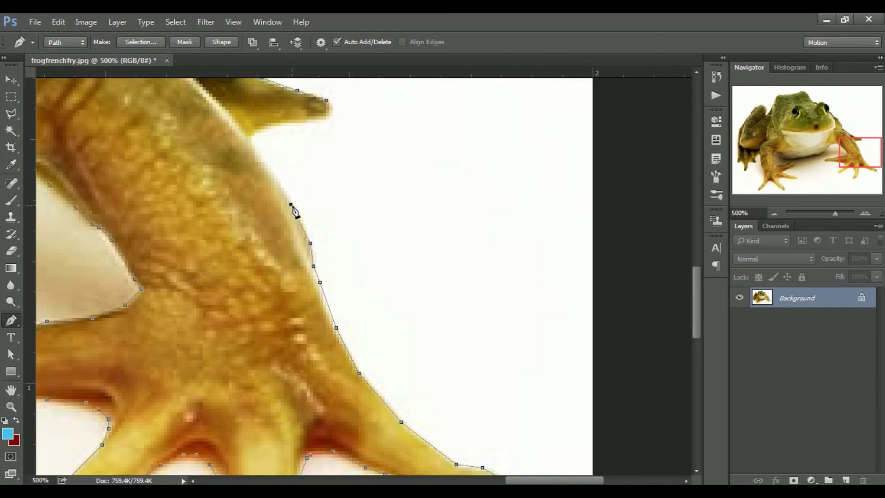
Trace the path up the far front leg's outer edge to the hind toe protruding behind it.
click(284, 188)
click(271, 169)
click(261, 152)
click(248, 137)
Trace the lower edge of the protruding hind toe and close the path at its starting anchor point.
click(264, 127)
click(285, 123)
click(297, 124)
click(314, 123)
click(320, 120)
click(329, 117)
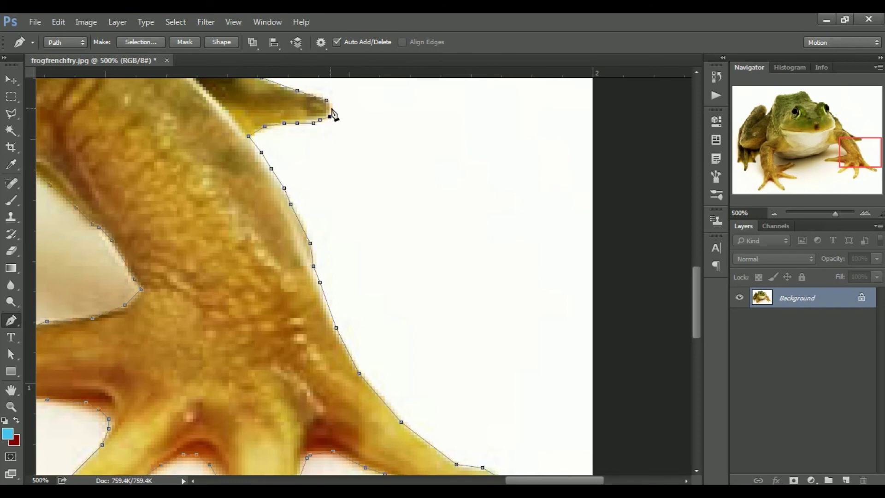
click(327, 101)
Zoom out to 100% to inspect the complete frog outline, and switch to the Move tool.
click(10, 407)
alt+click(341, 239)
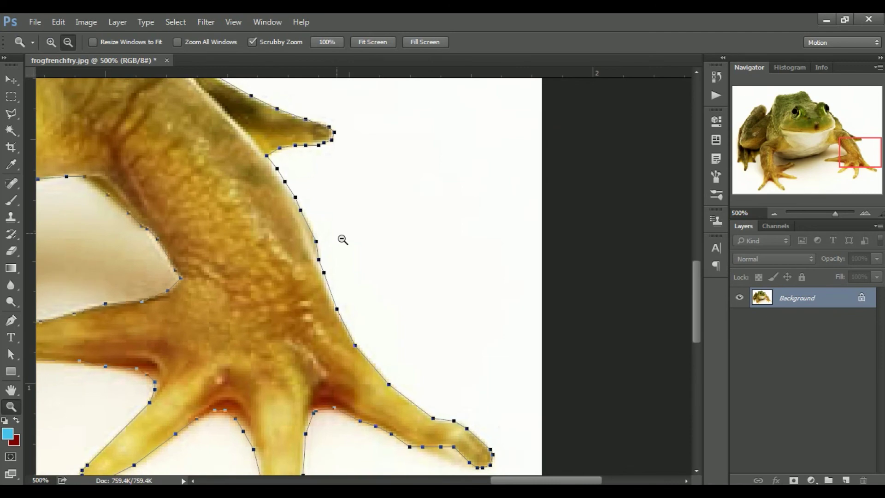
alt+click(342, 238)
alt+click(342, 239)
alt+click(342, 239)
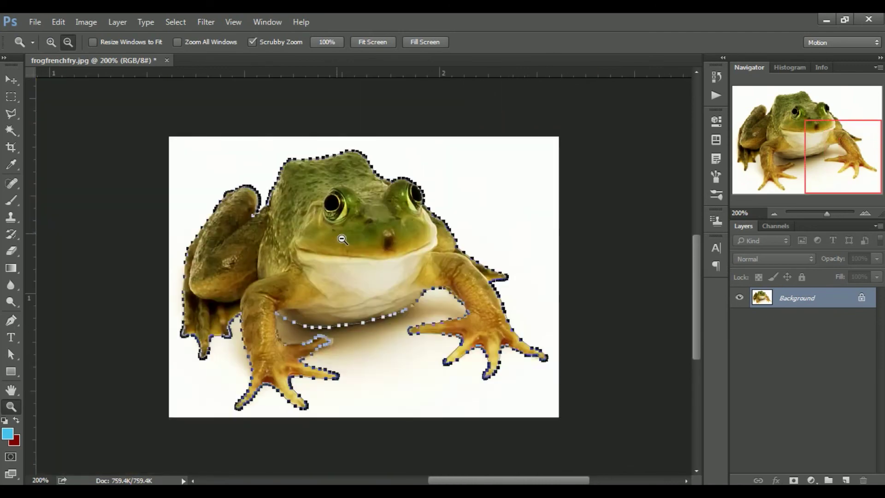
click(11, 80)
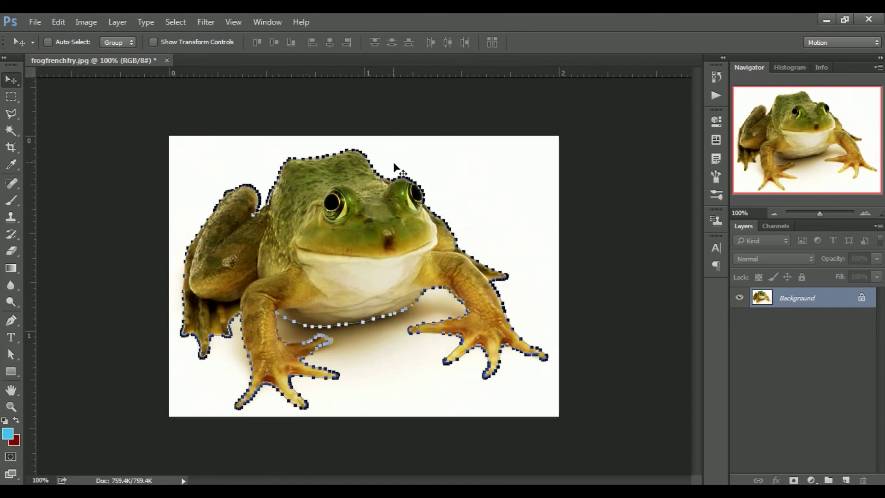
Convert the closed path around the frog into a selection.
click(174, 23)
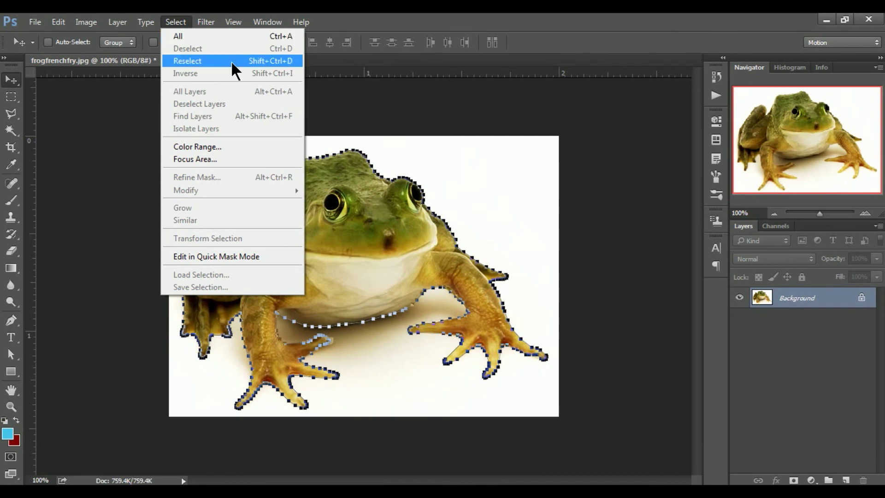
click(290, 64)
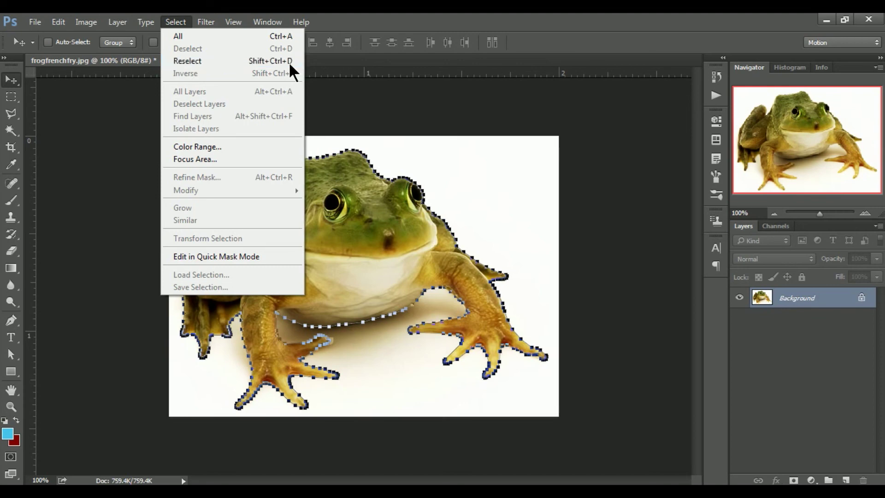
key(ctrl)
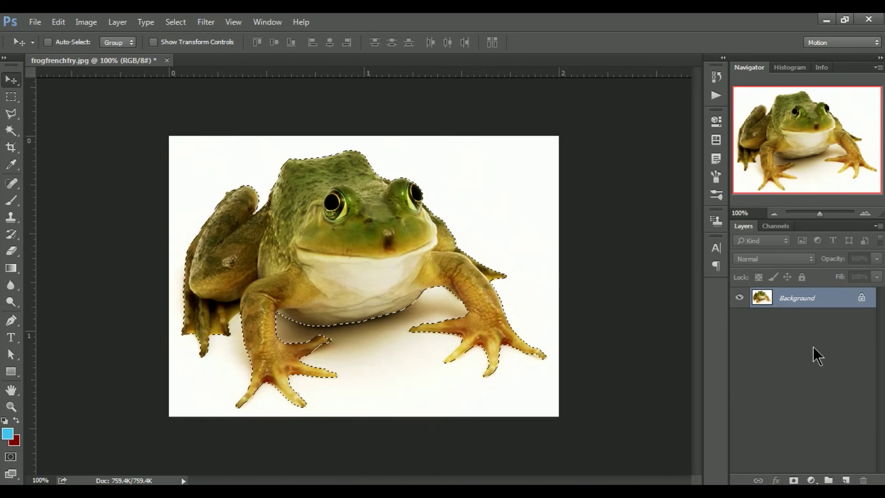
Duplicate the Background layer and make the copy the active layer.
drag(838, 298, 846, 480)
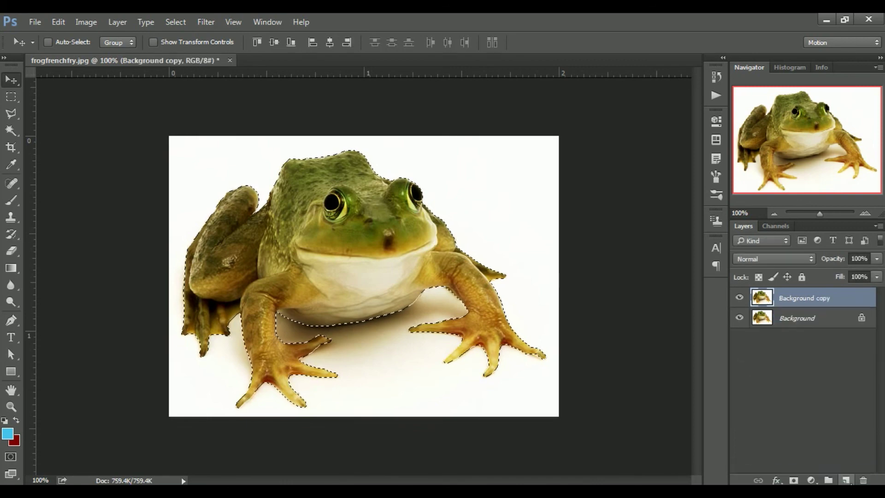
click(767, 320)
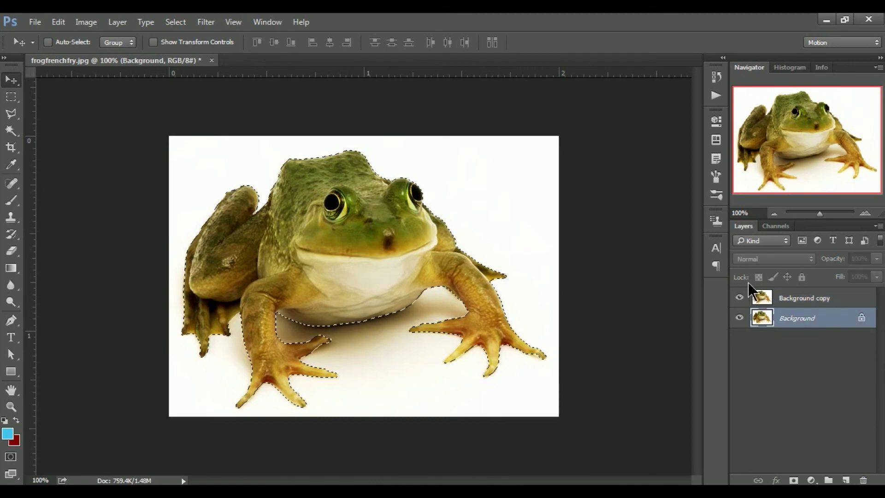
click(767, 303)
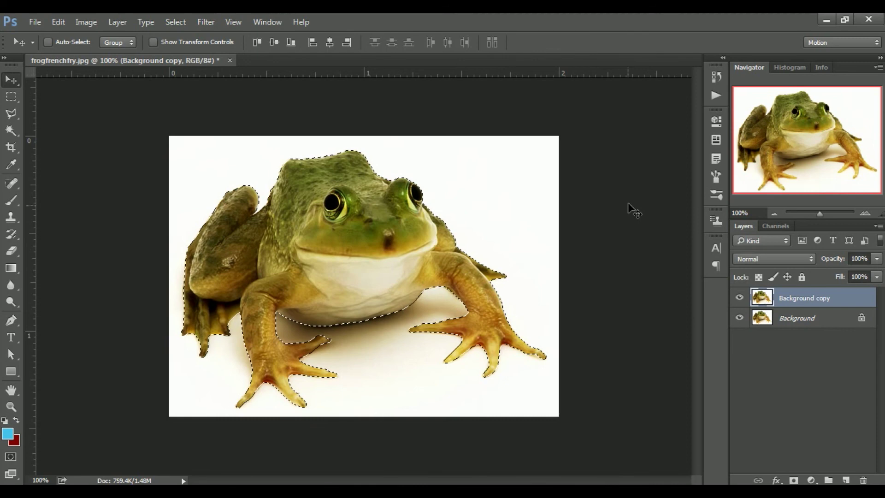
Copy the selected frog from the Background copy layer and paste it onto a new layer.
click(59, 25)
click(115, 96)
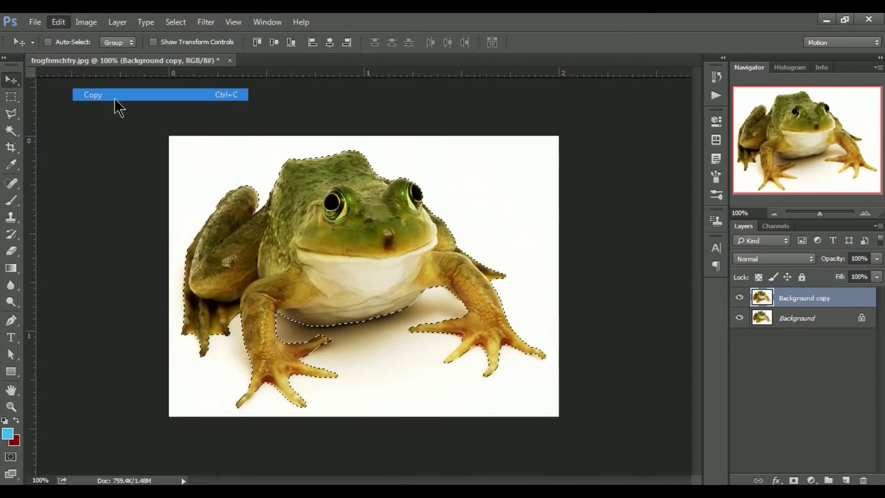
click(54, 21)
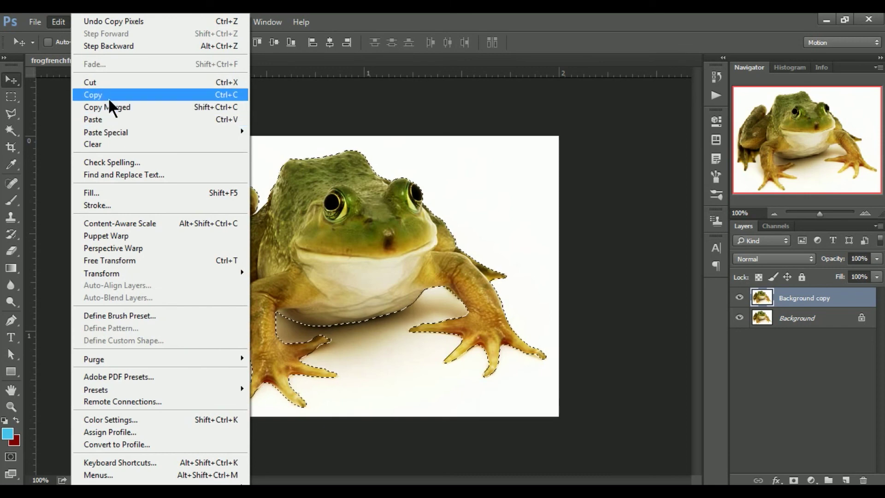
click(108, 118)
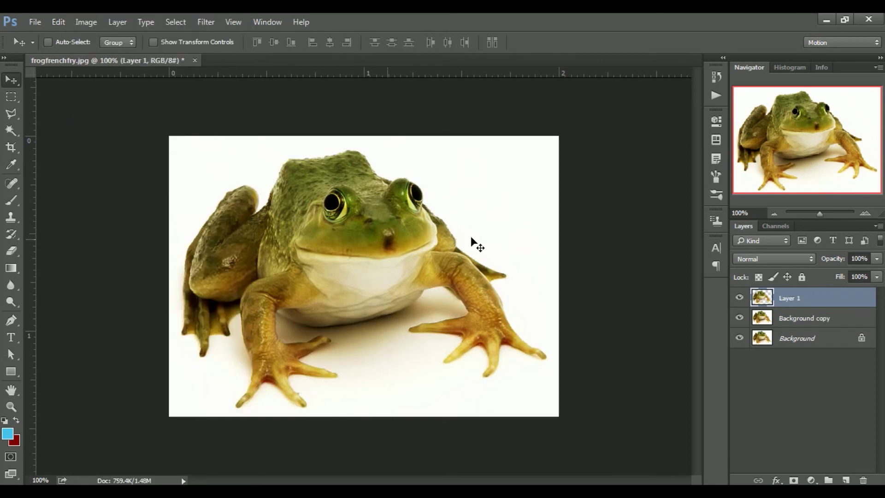
Try filling the Background copy layer with the dark red background color, and undo the fill.
click(809, 317)
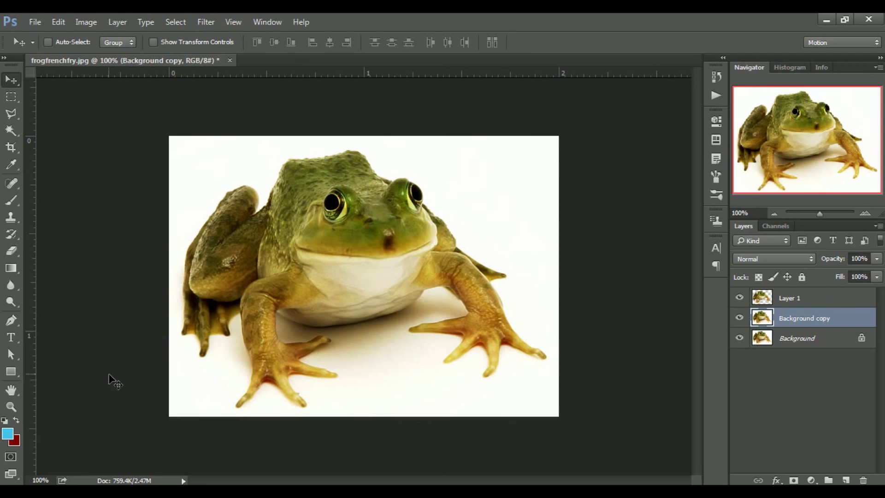
key(ctrl+BackSpace)
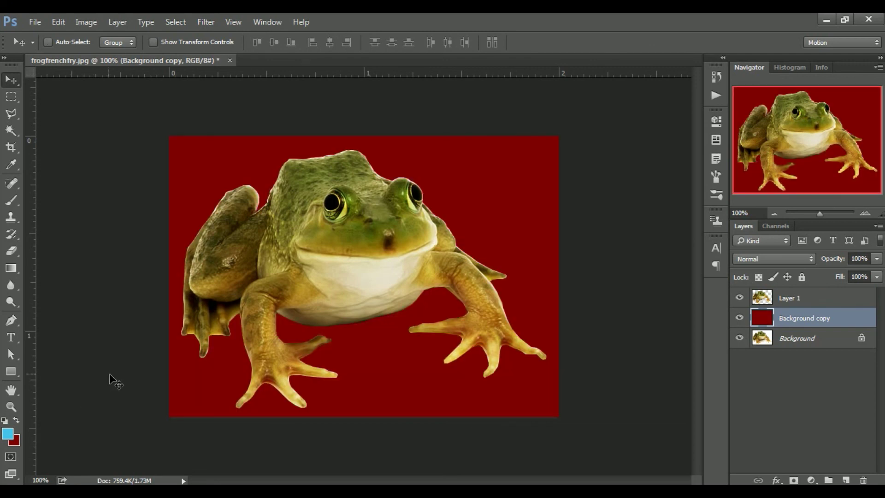
key(ctrl+z)
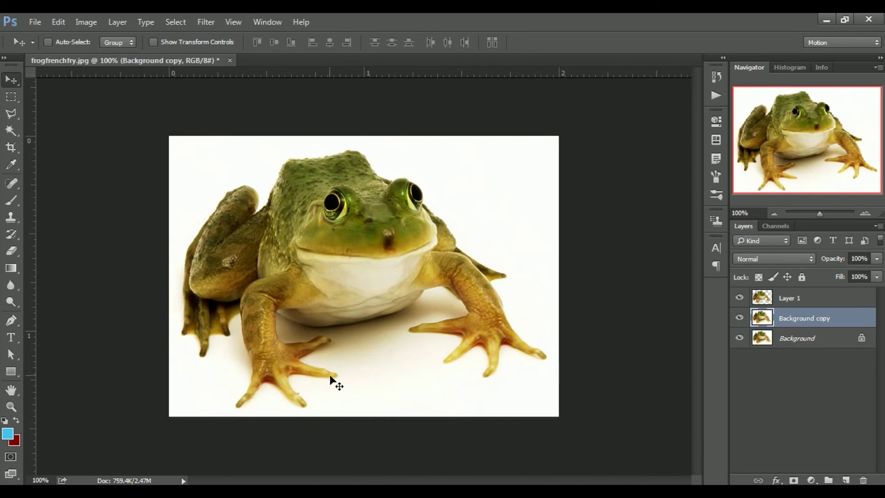
Shift the Background copy layer slightly down and to the right, and hide both it and the Background layer.
drag(338, 192, 366, 210)
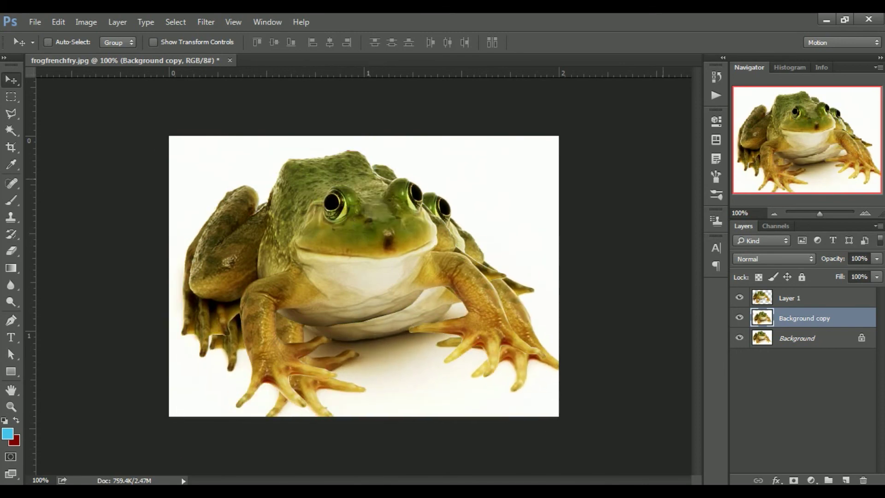
click(739, 337)
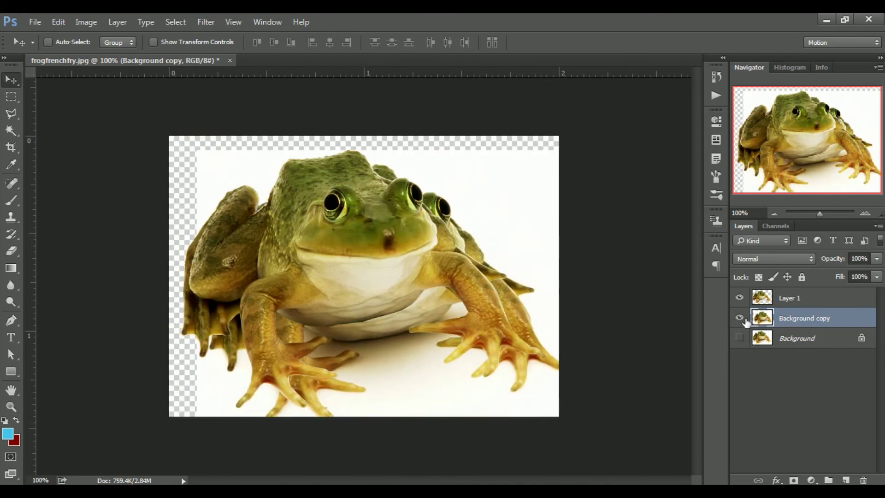
click(740, 318)
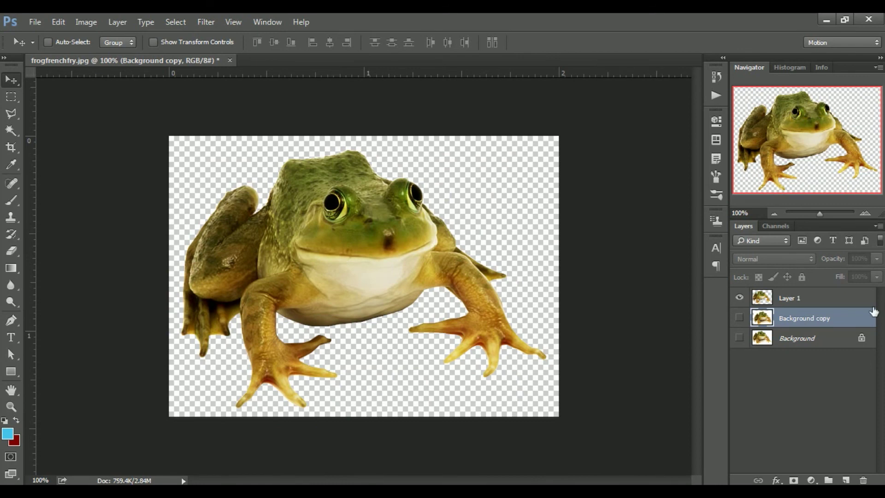
Move the frog cutout on Layer 1 straight up until its head reaches the canvas's top edge.
click(827, 298)
mouse_move(322, 255)
mouse_down()
mouse_move(406, 246)
mouse_move(341, 263)
mouse_move(315, 256)
mouse_move(346, 255)
mouse_move(356, 241)
mouse_move(317, 244)
mouse_up()
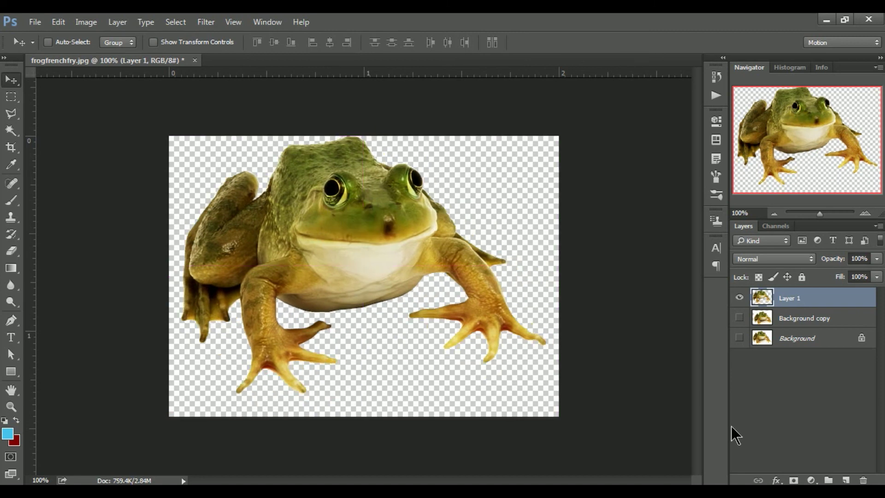
Fill the Background copy layer with the light blue foreground color and make the layer visible.
click(806, 318)
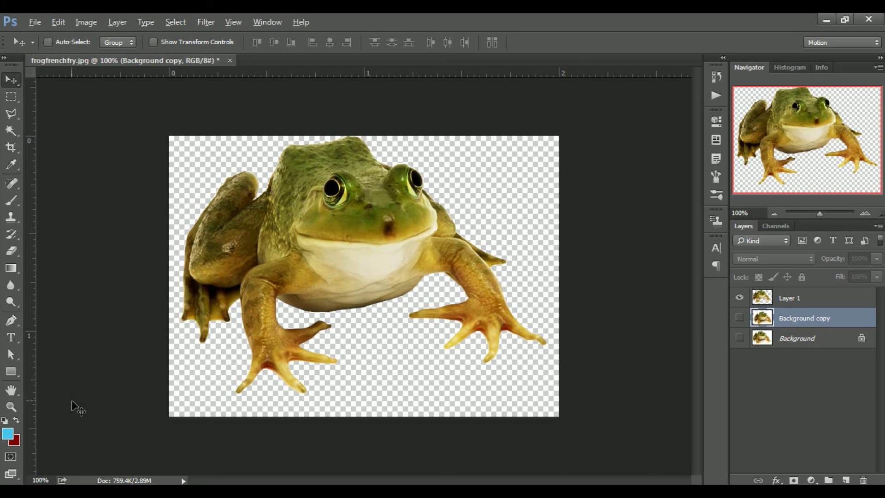
key(alt+BackSpace)
click(740, 317)
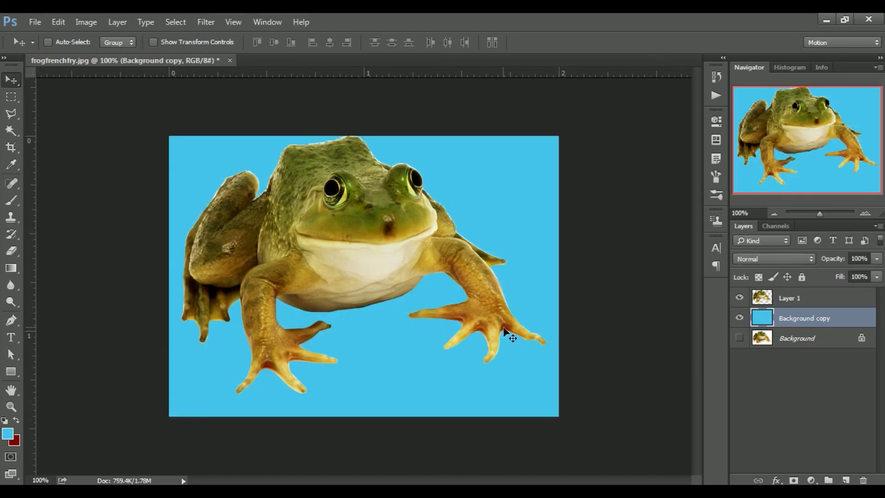
Reposition the frog cutout on Layer 1 lower on the blue backdrop, keeping all its feet within the canvas.
click(818, 300)
drag(332, 209, 346, 220)
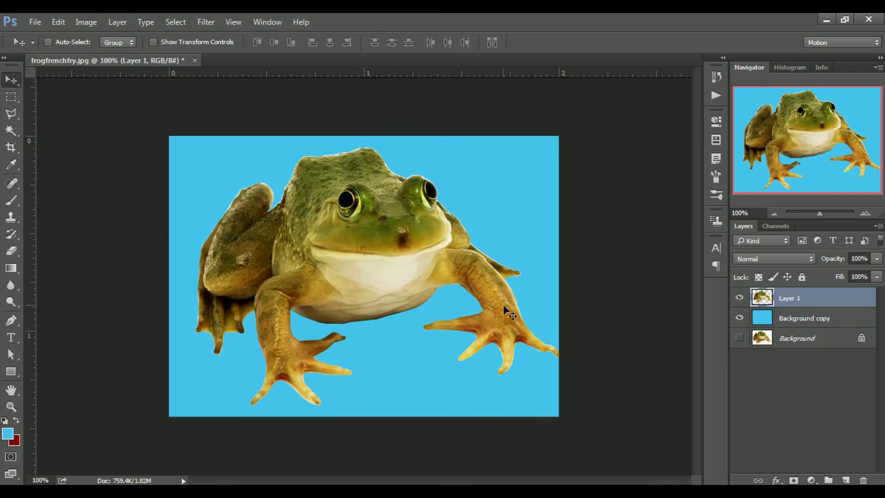
drag(405, 255, 389, 256)
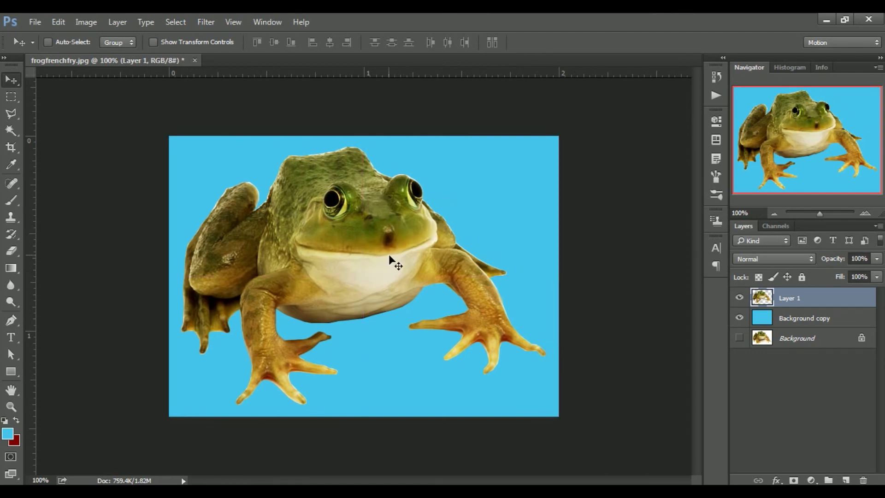